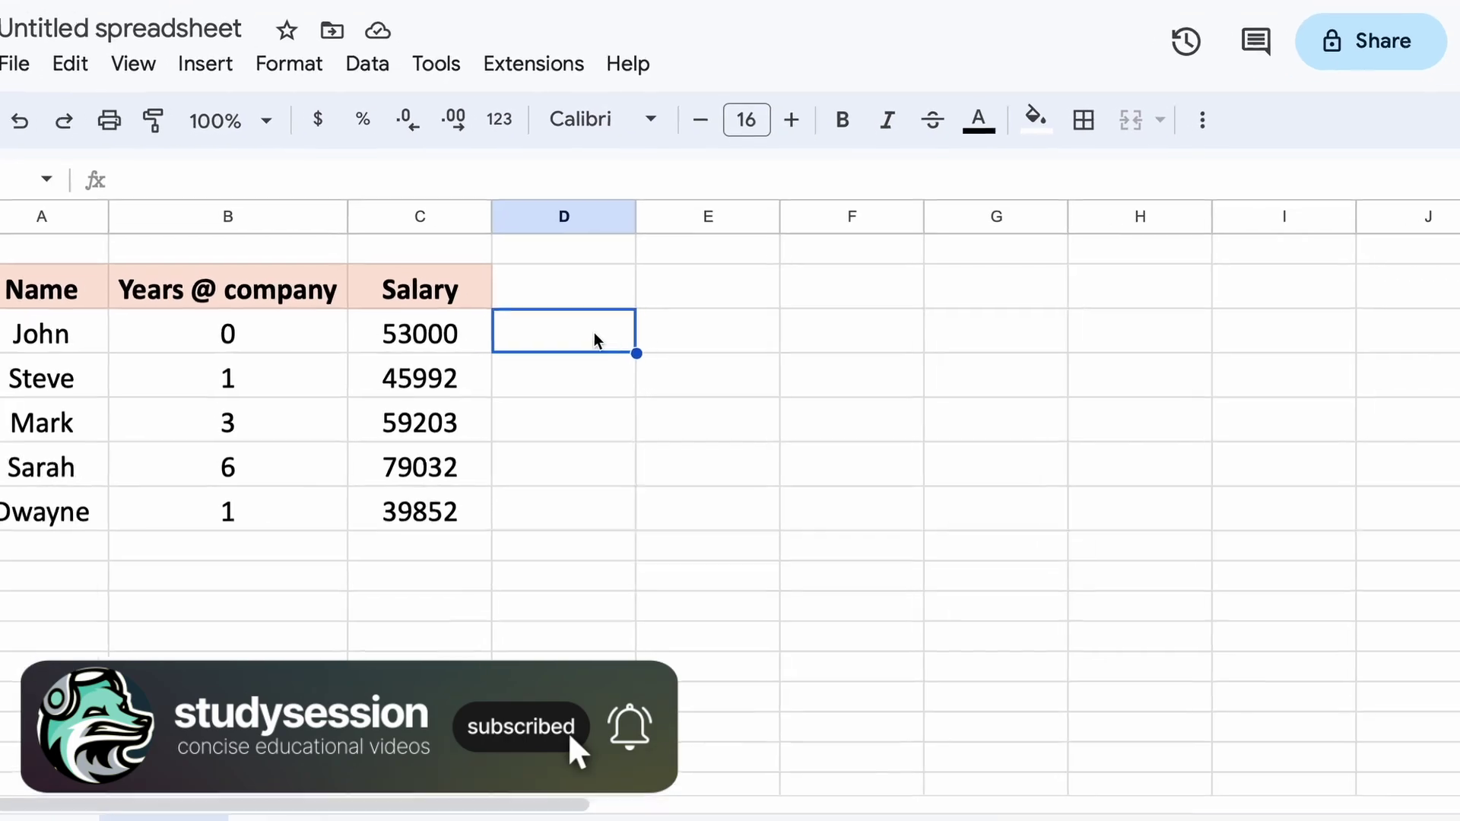
Enter =AND( in D3 and expand the hint to read its example and arguments.
type("=")
type("A")
type("ND")
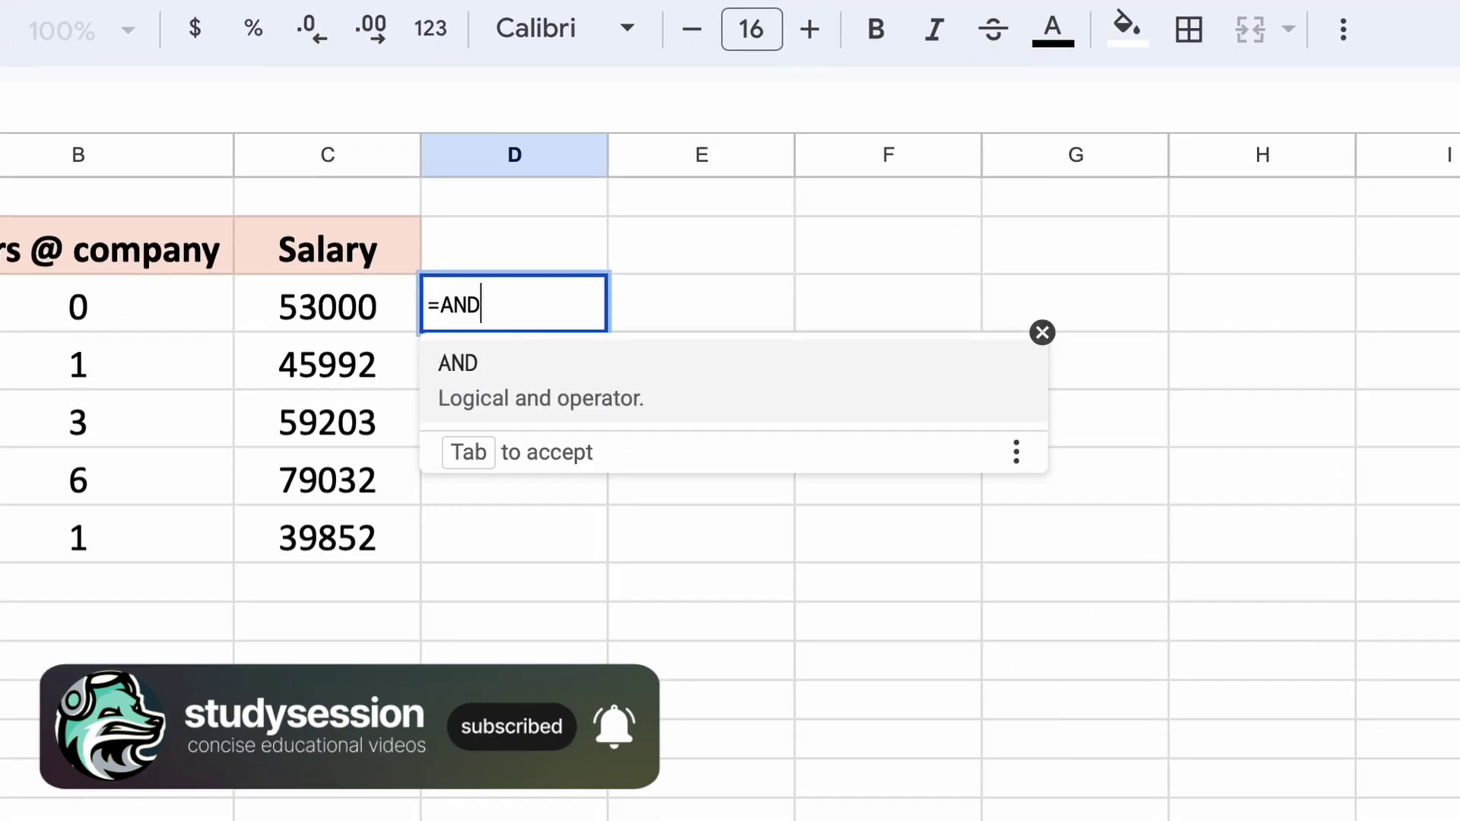
type("(")
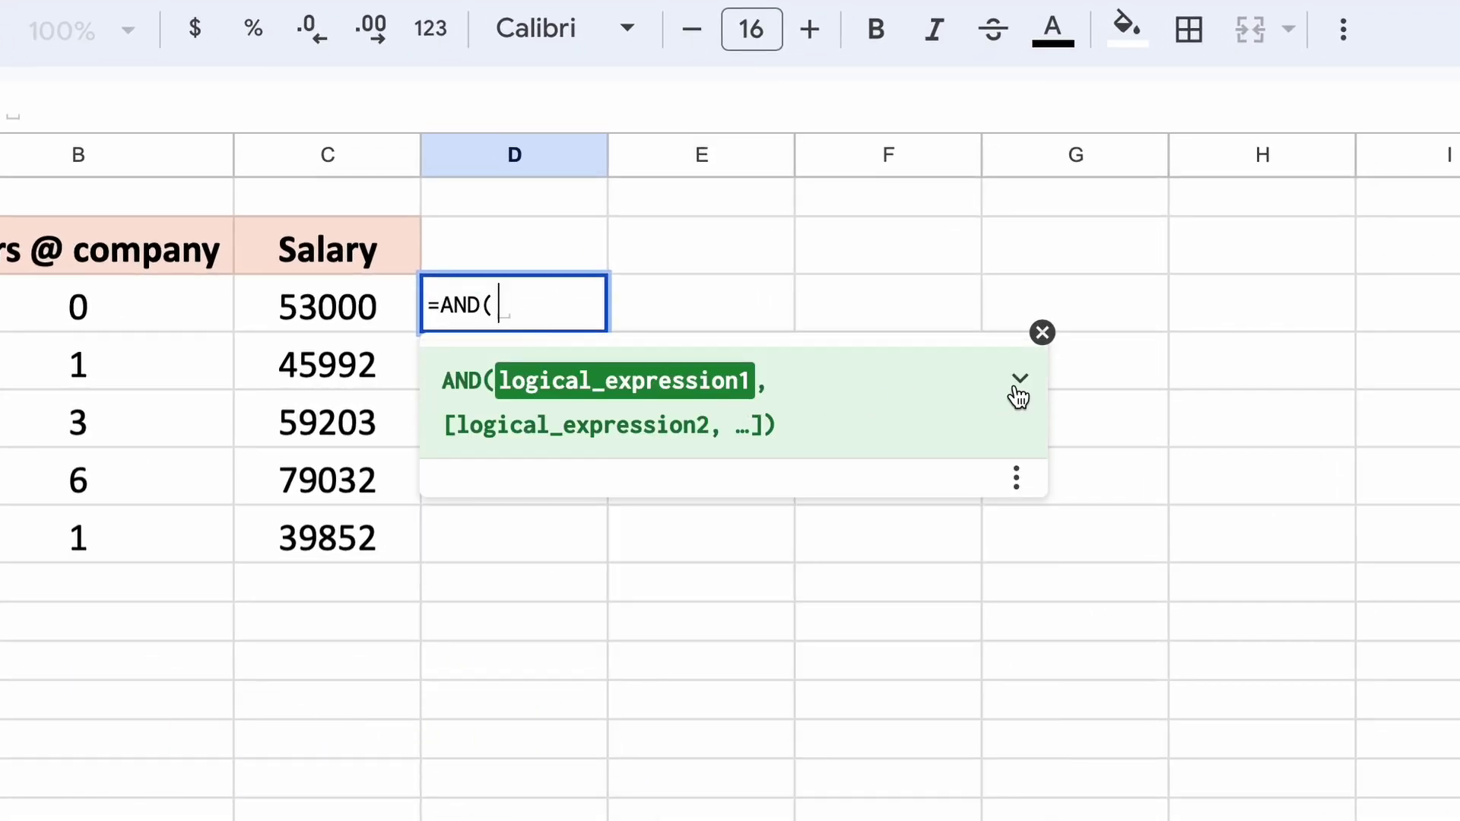
left_click(1019, 380)
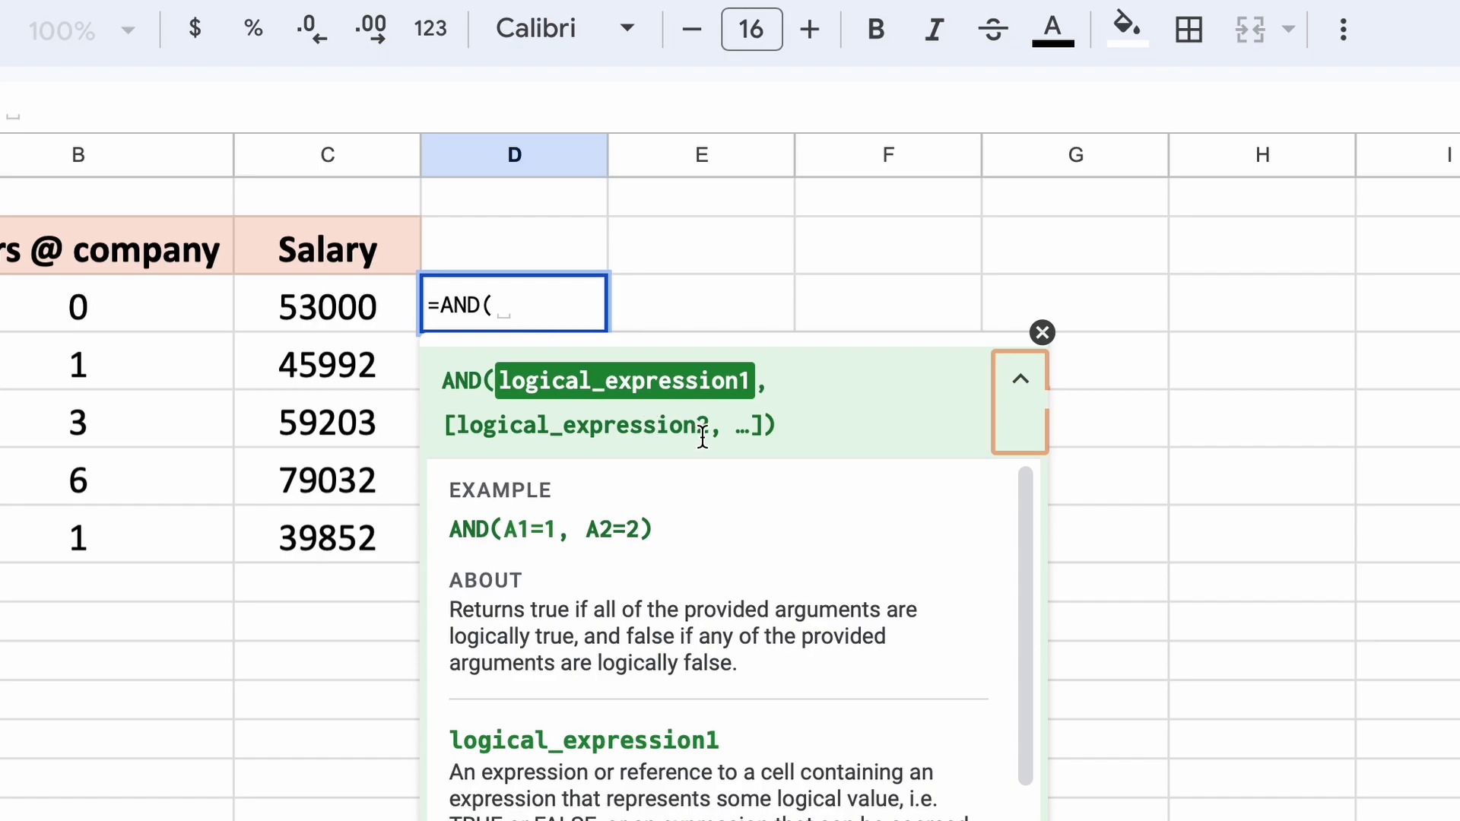
scroll(755, 570, "down", 1)
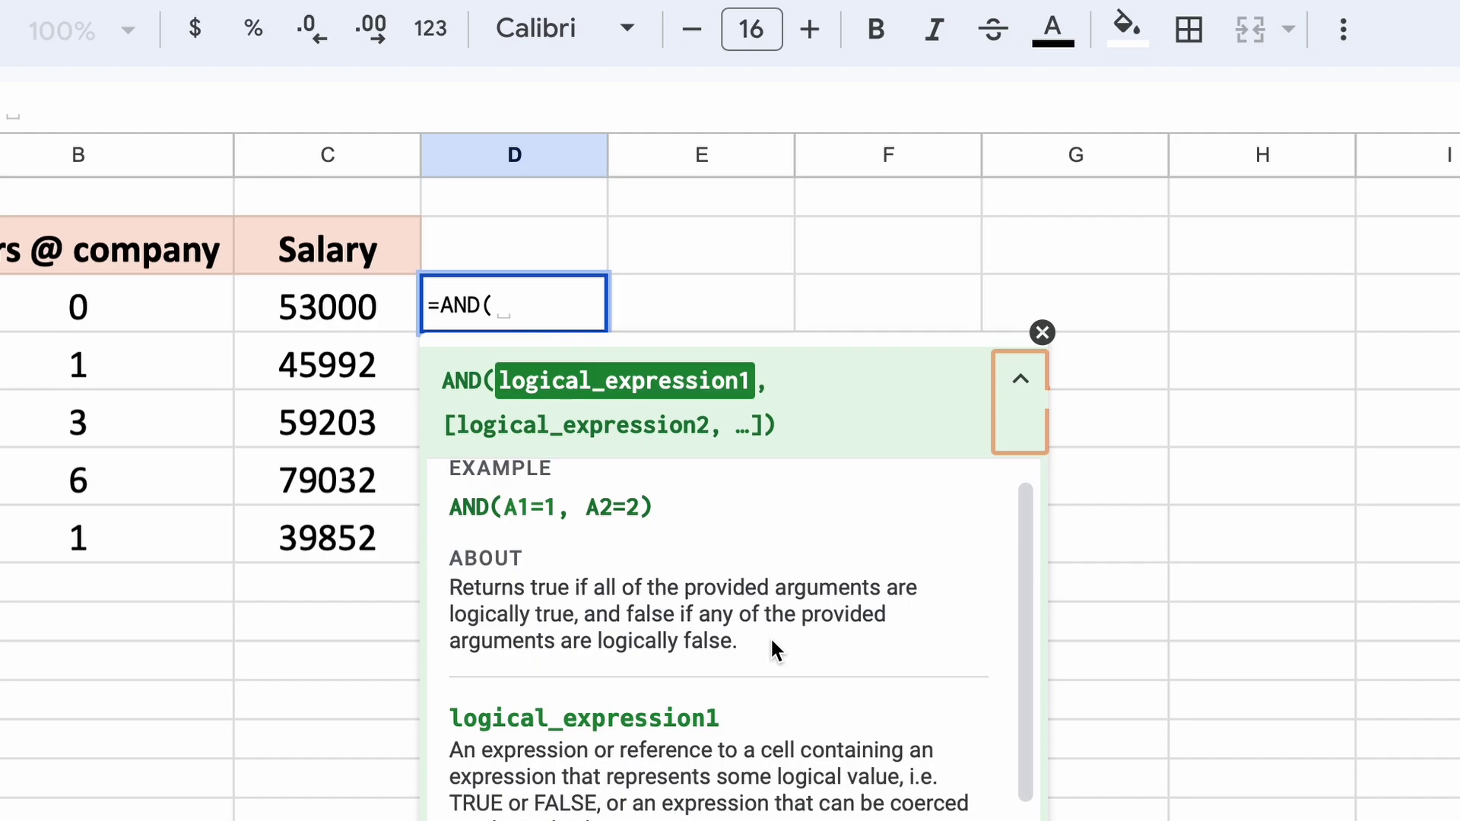
scroll(771, 640, "down", 2)
scroll(771, 640, "down", 2)
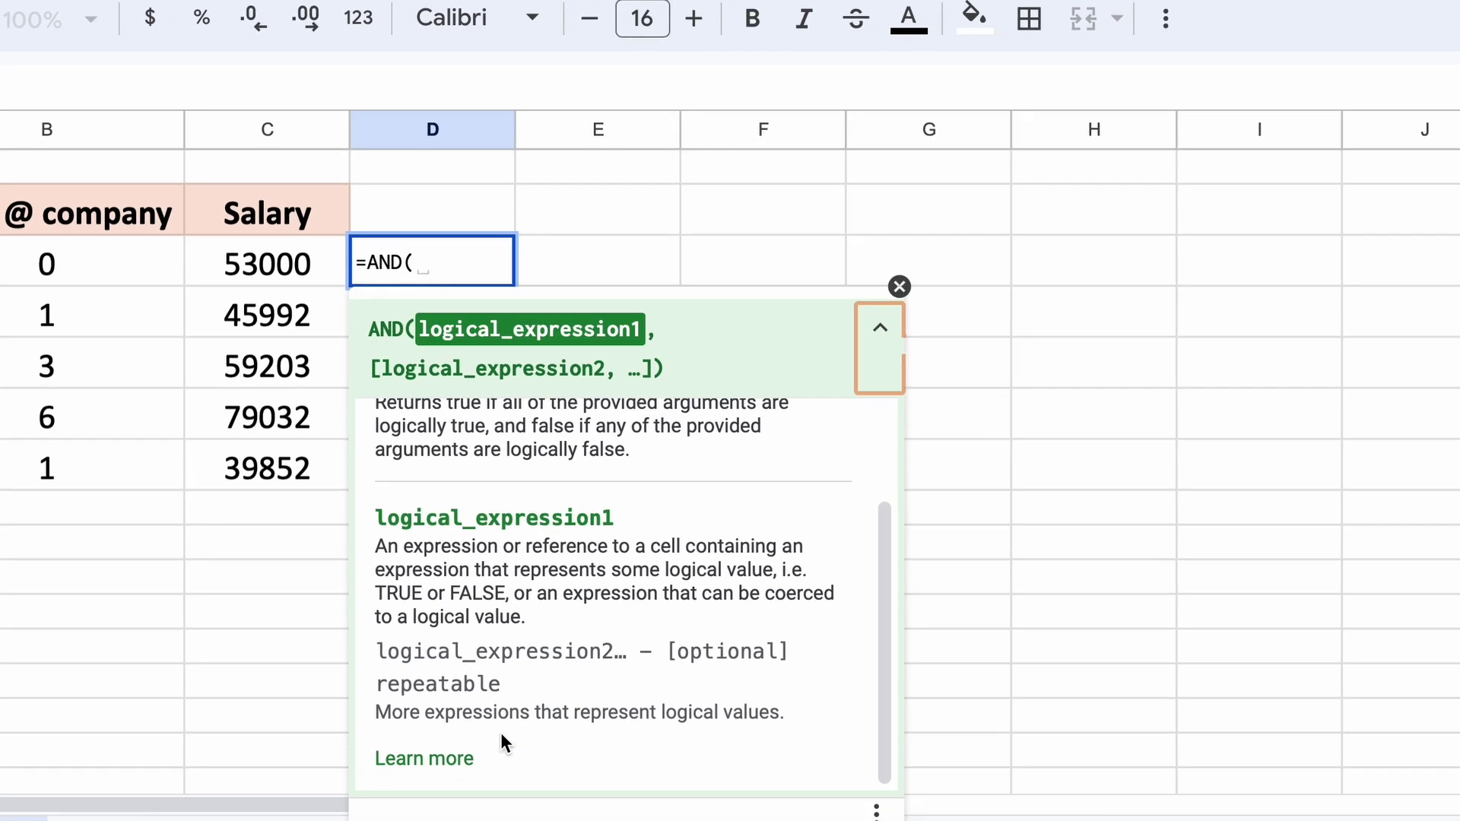
Read the AND help article's sample usage and example tables, then close it.
left_click(456, 758)
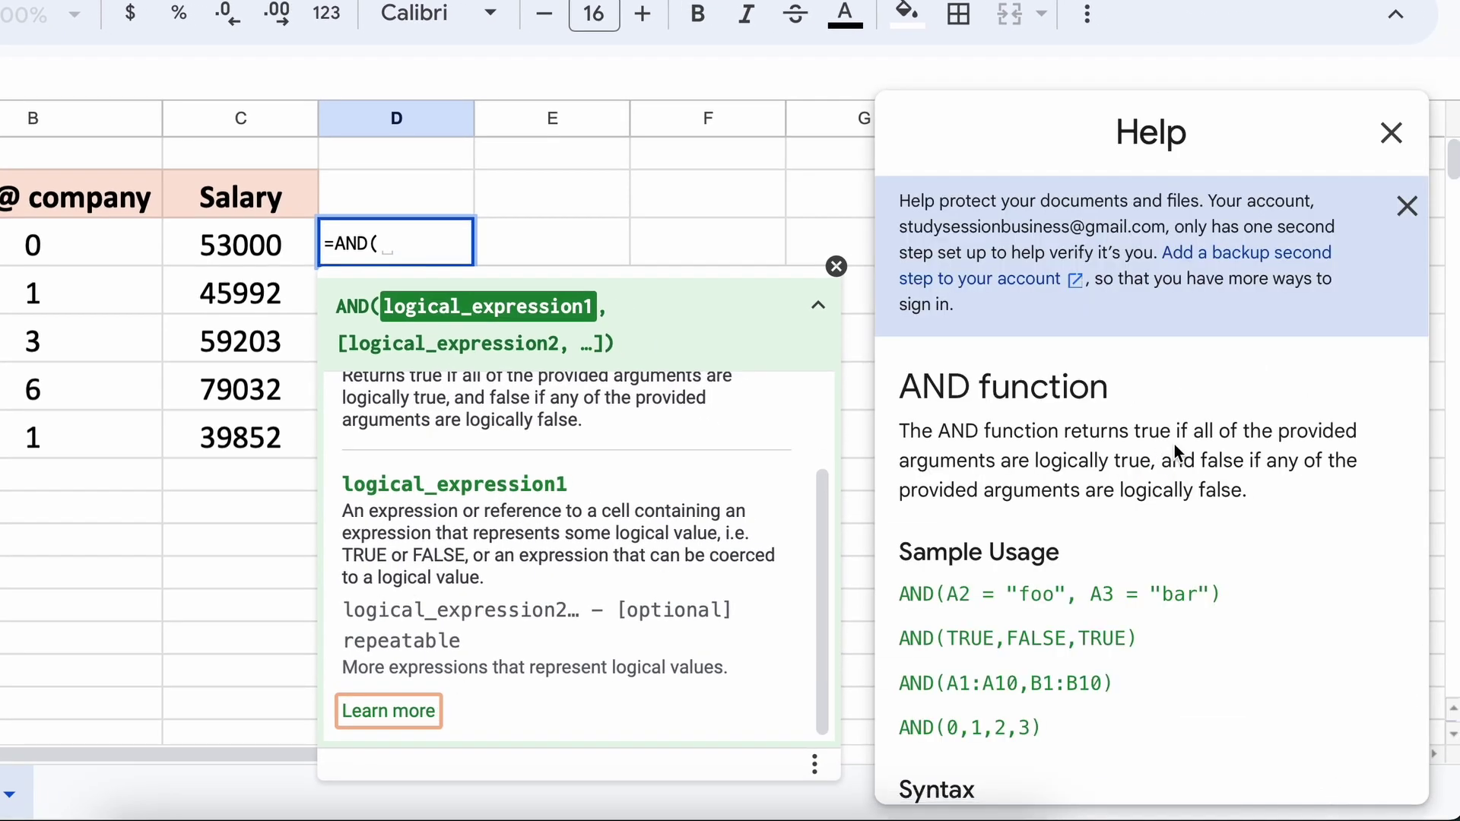
scroll(1163, 491, "down", 2)
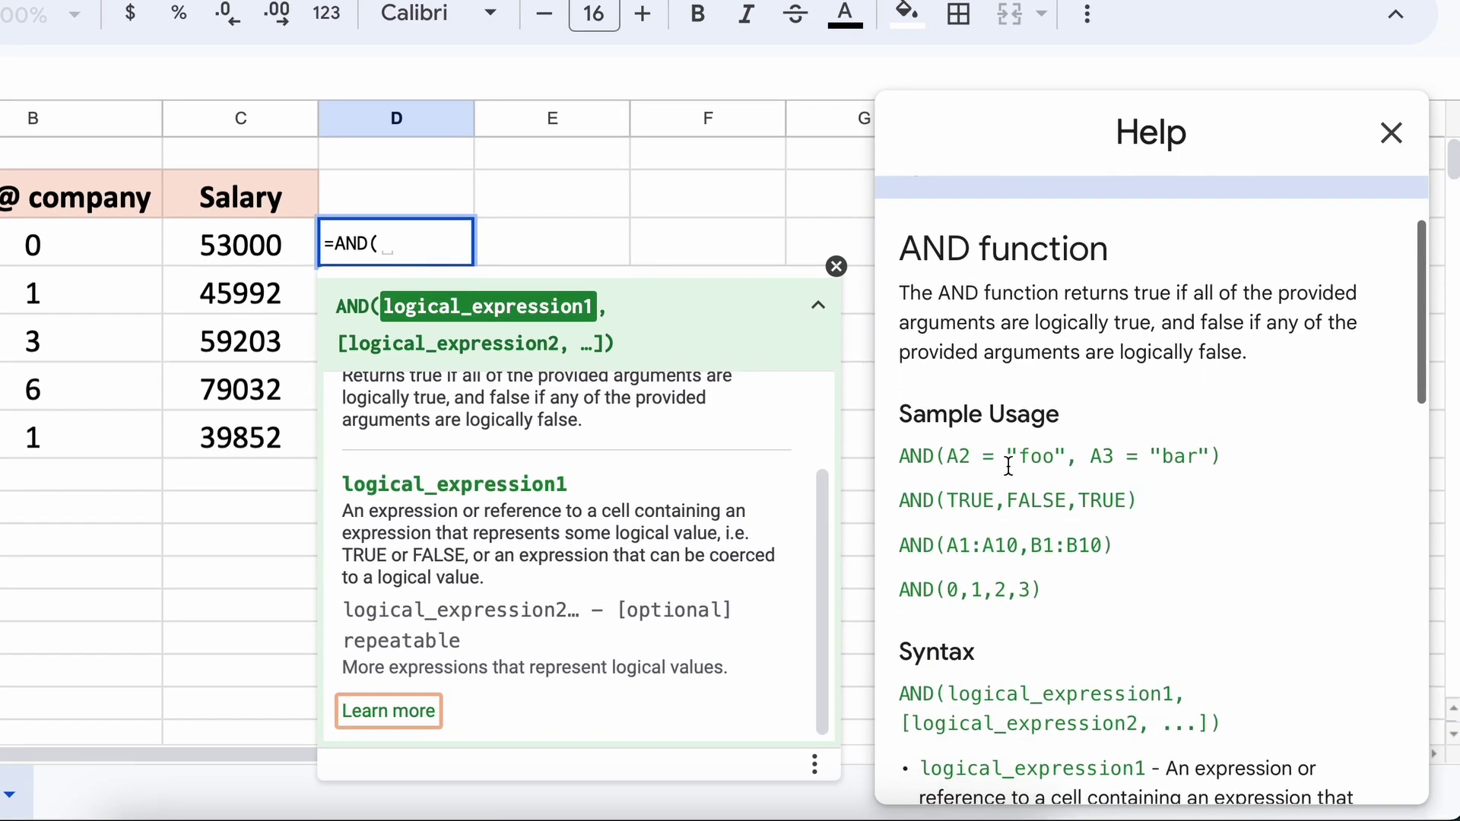
scroll(1069, 595, "down", 2)
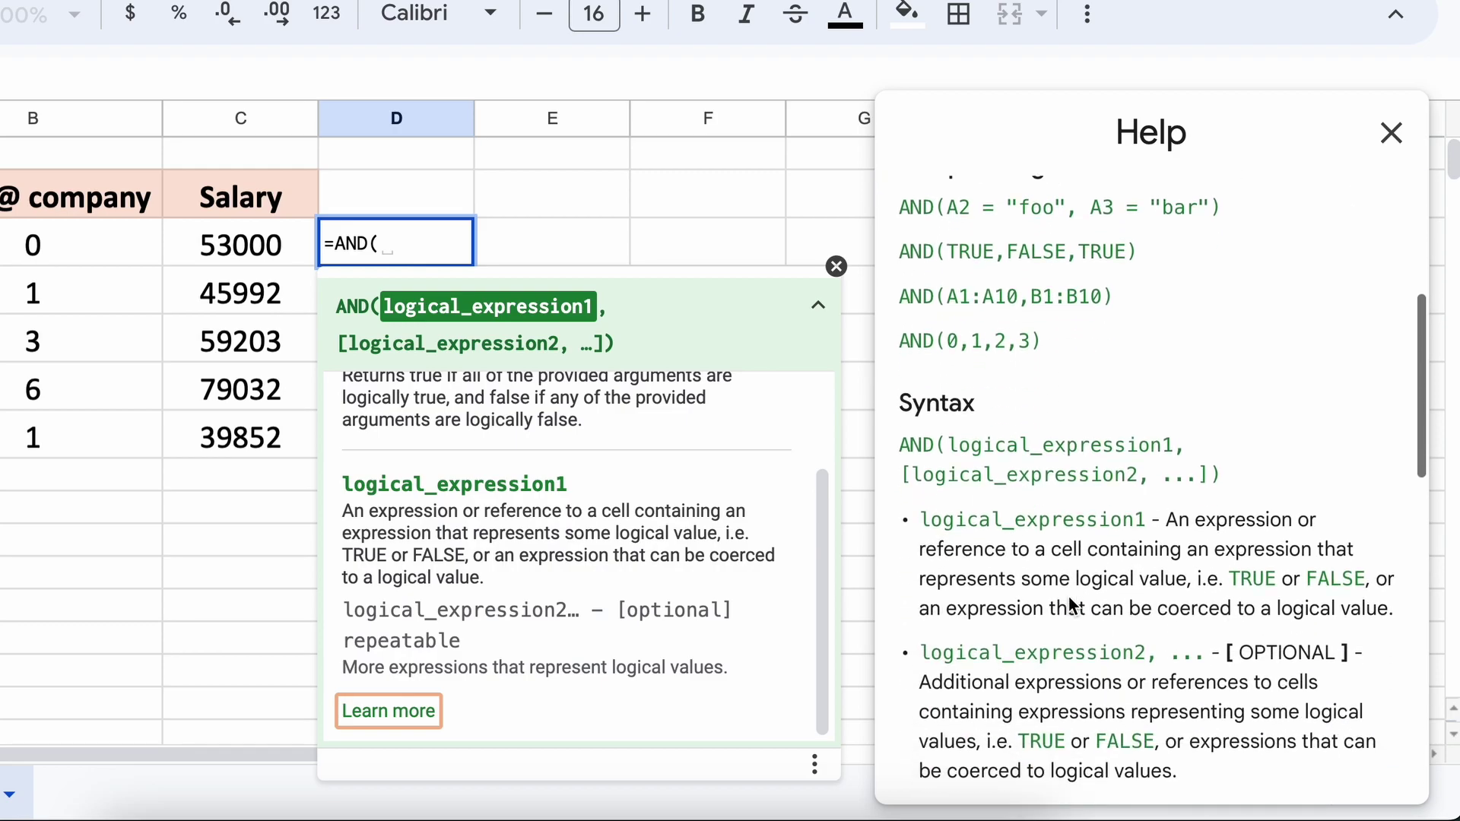
scroll(1069, 596, "down", 5)
scroll(1069, 595, "down", 1)
scroll(1067, 595, "down", 3)
scroll(1069, 597, "down", 2)
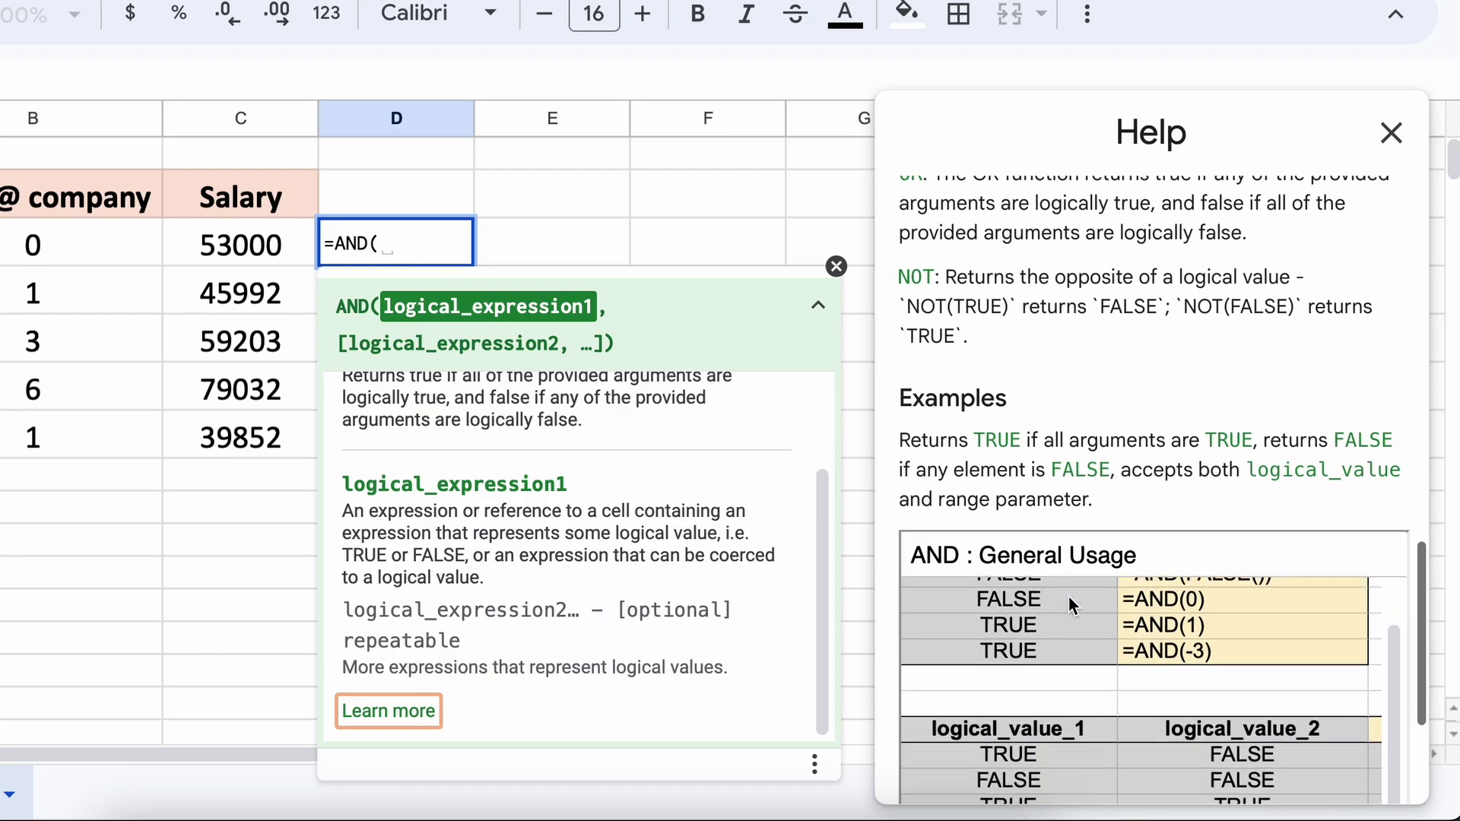
scroll(1069, 596, "up", 1)
scroll(1111, 423, "down", 2)
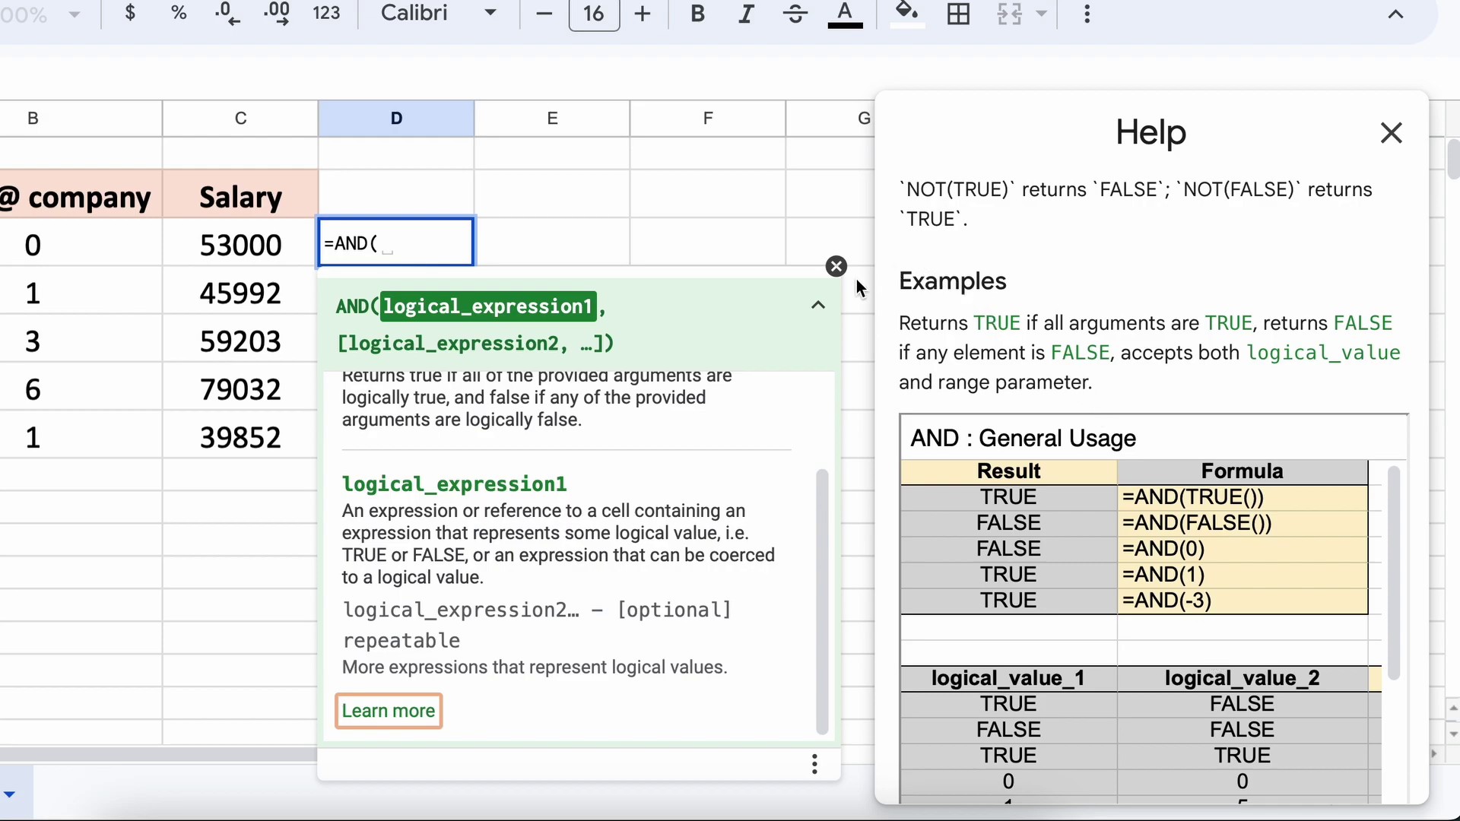
left_click(1390, 133)
Dismiss the AND hint and cancel the unfinished =AND( entry in D3.
left_click(836, 266)
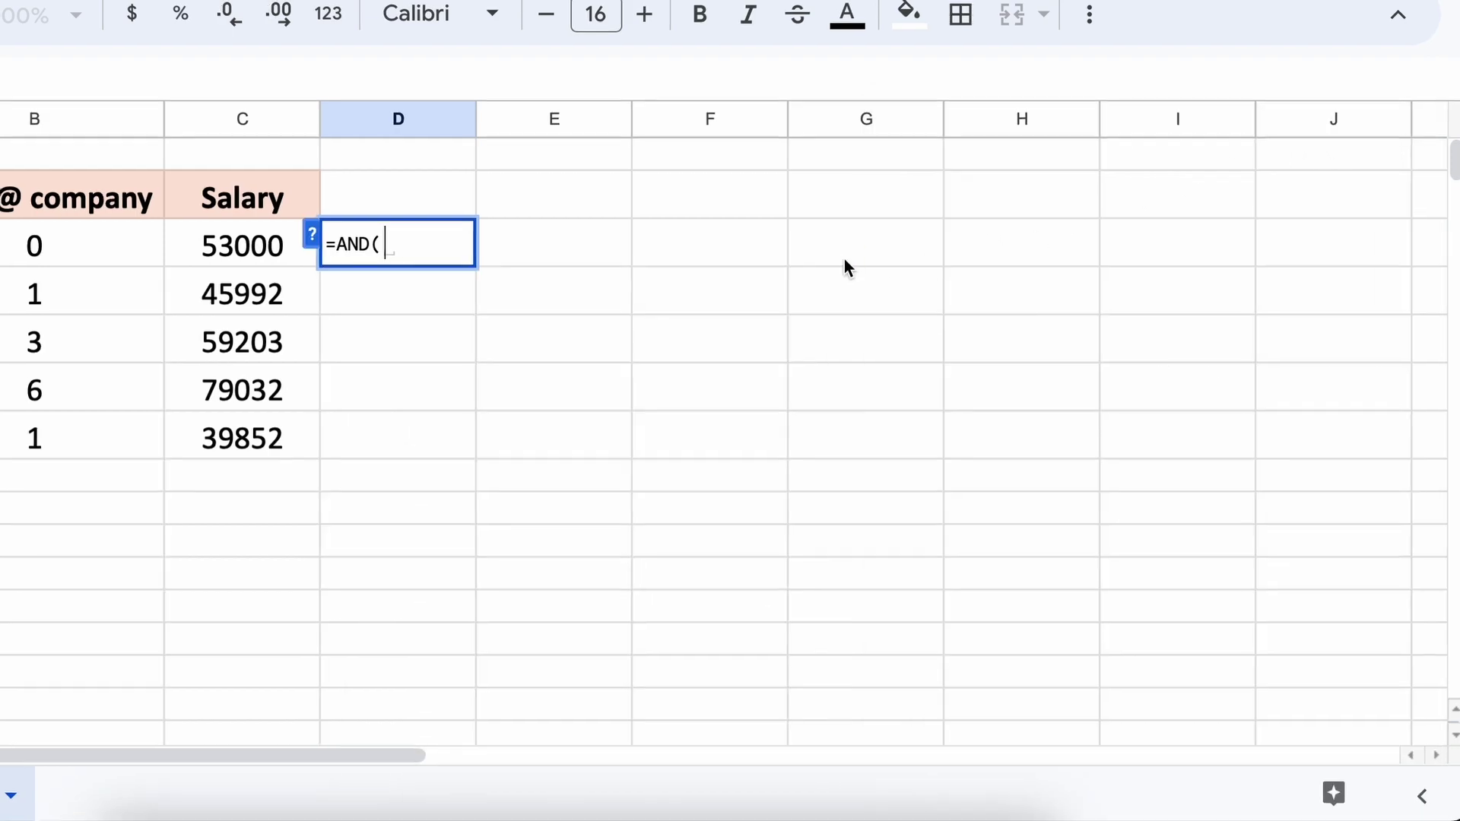
key("Escape")
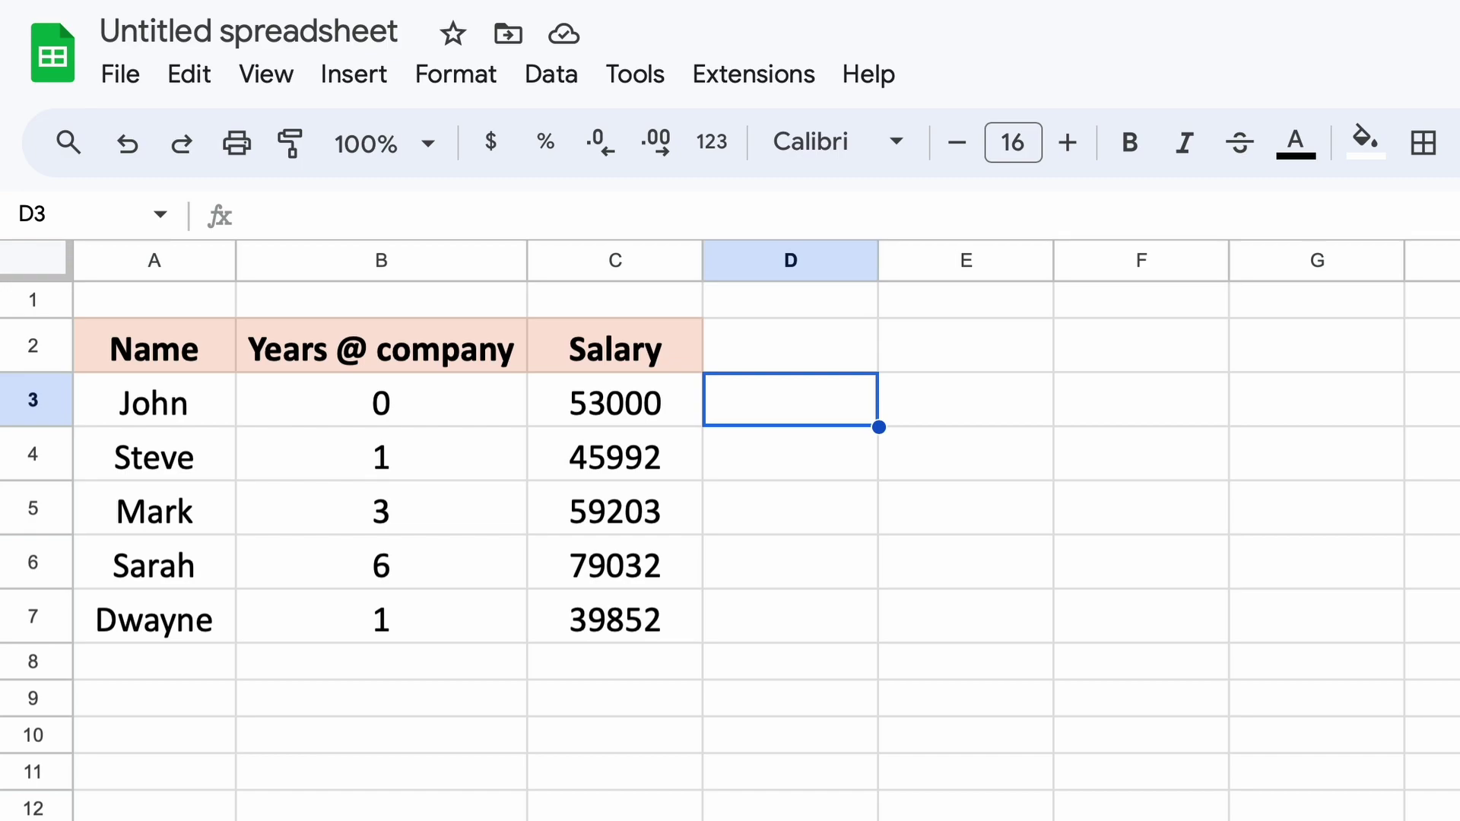
Enter =AND(B3>=1,C3>=50000) in D3, which returns FALSE for John.
type("=")
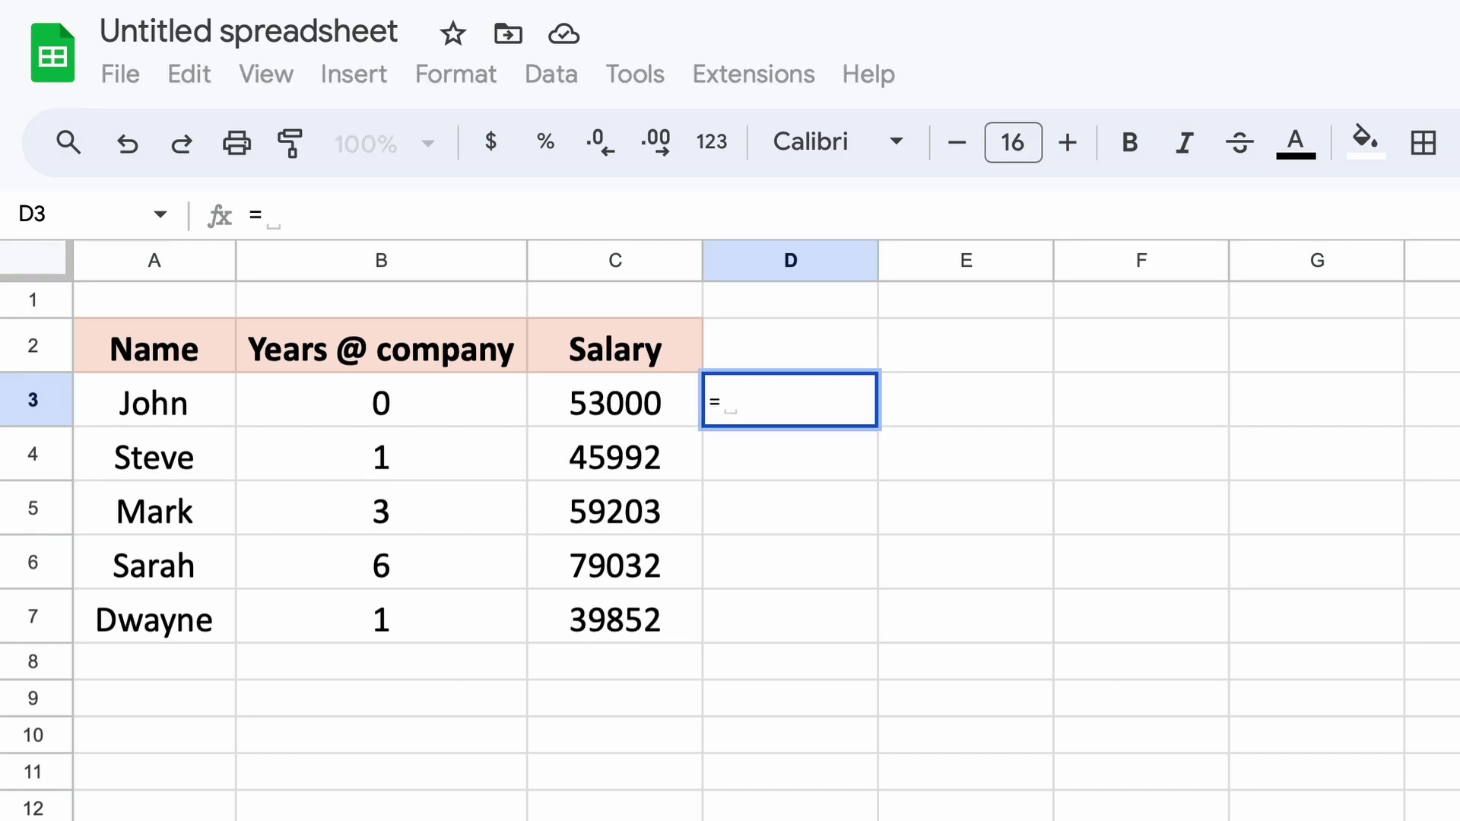
type("AN")
key("Tab")
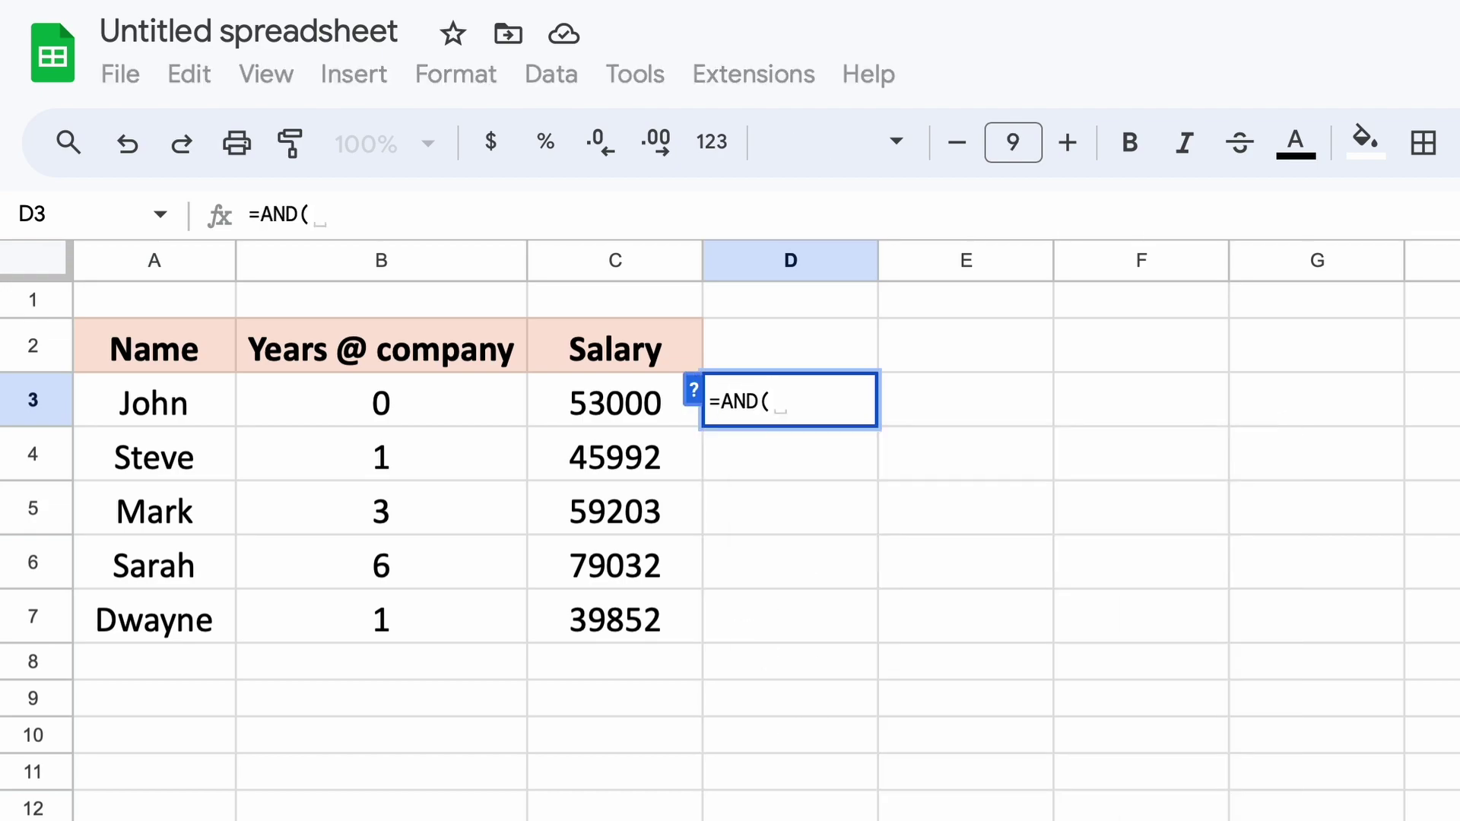
key("Left")
key("Left")
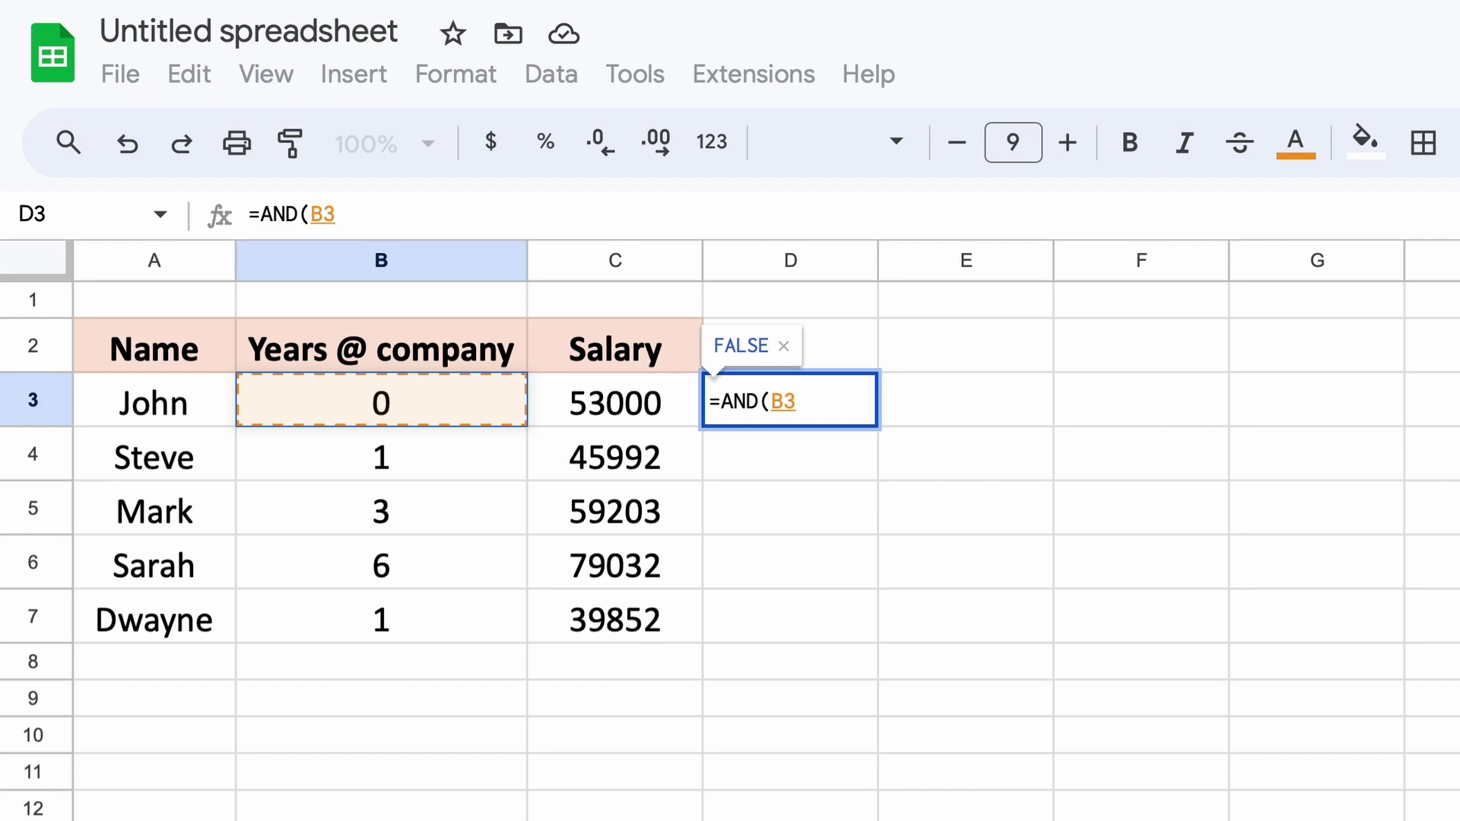
type(">=")
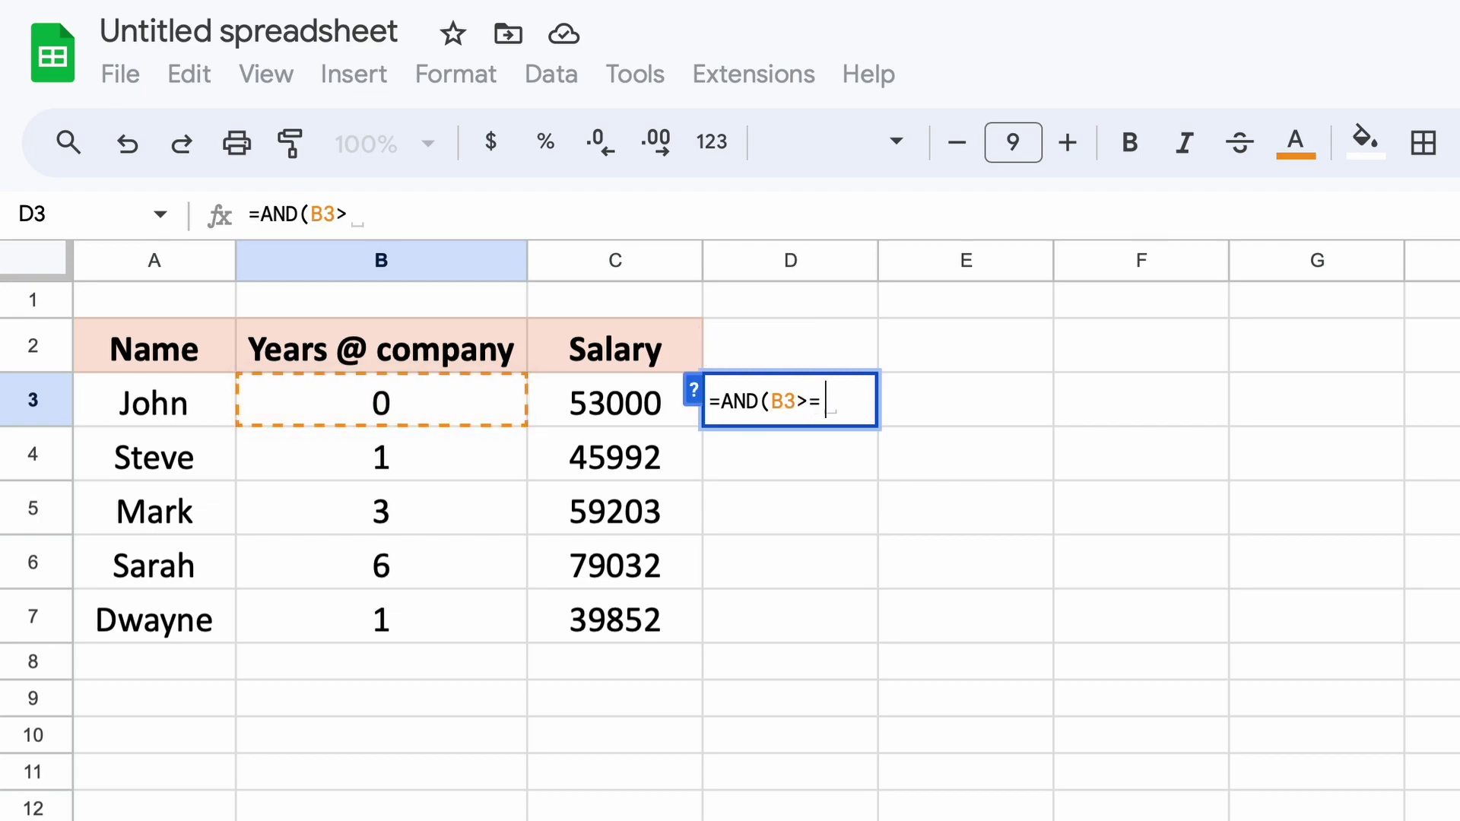
type("1,")
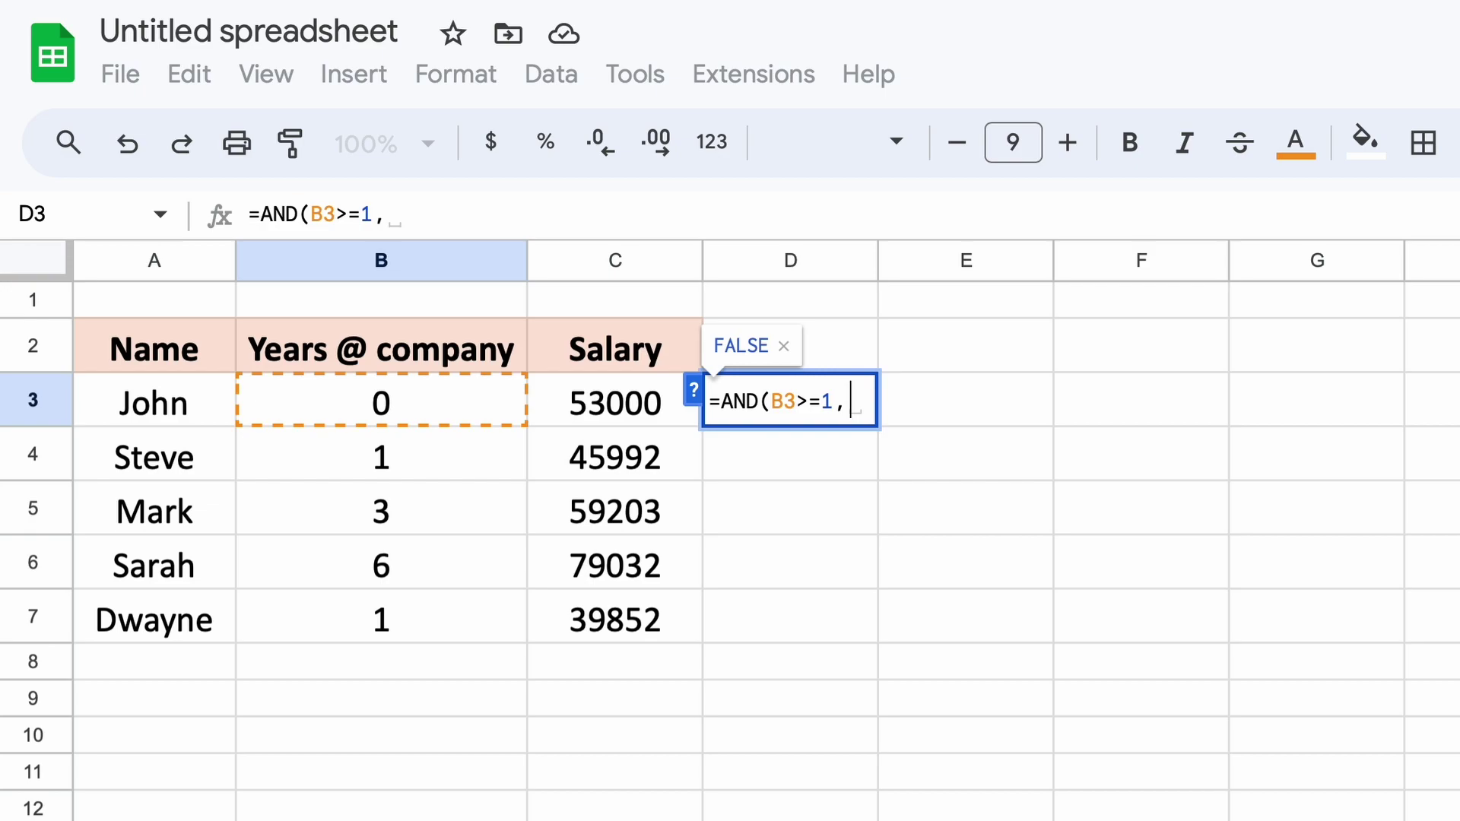
key("Left")
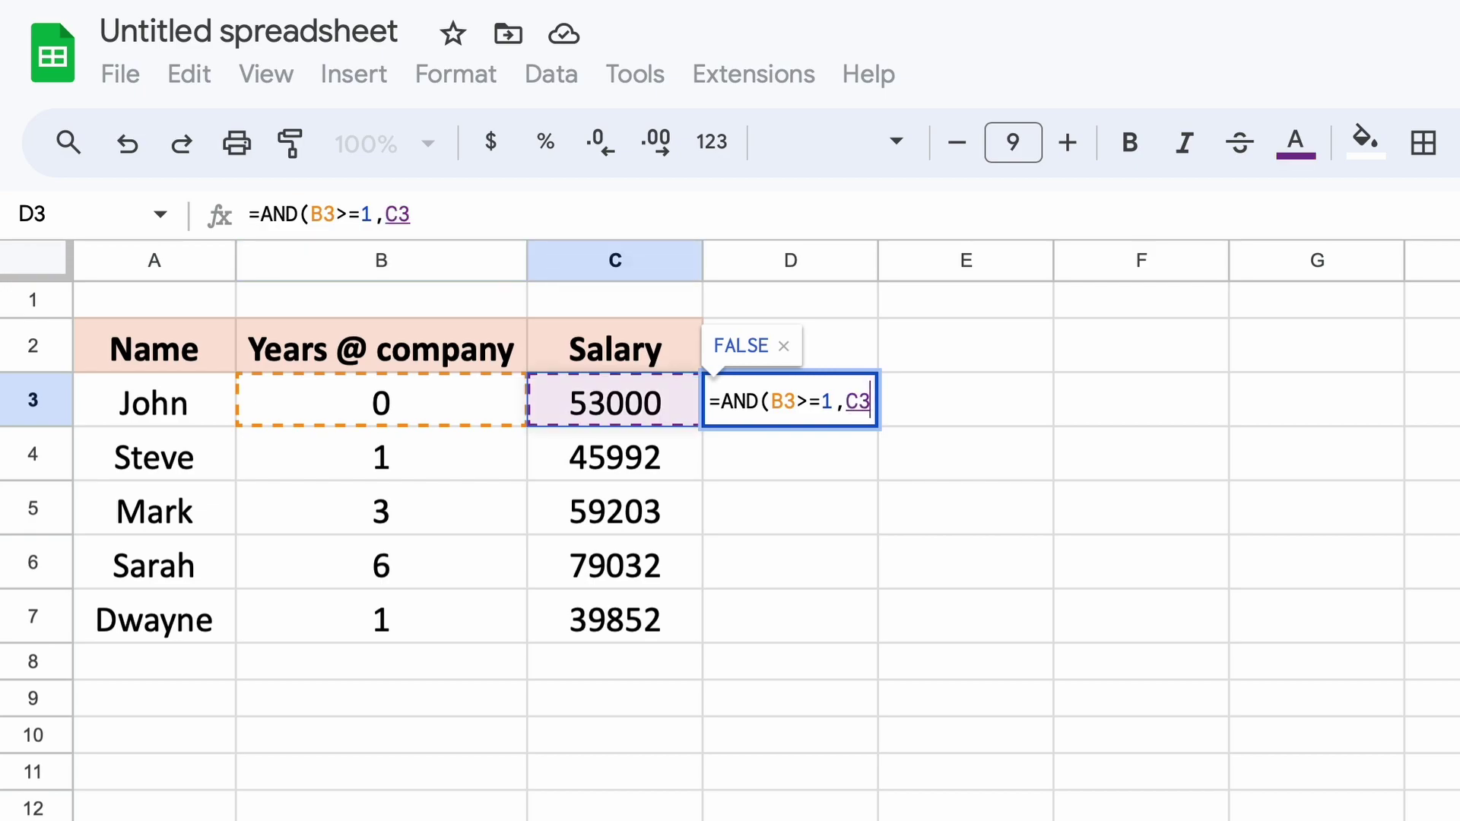
type(">=5")
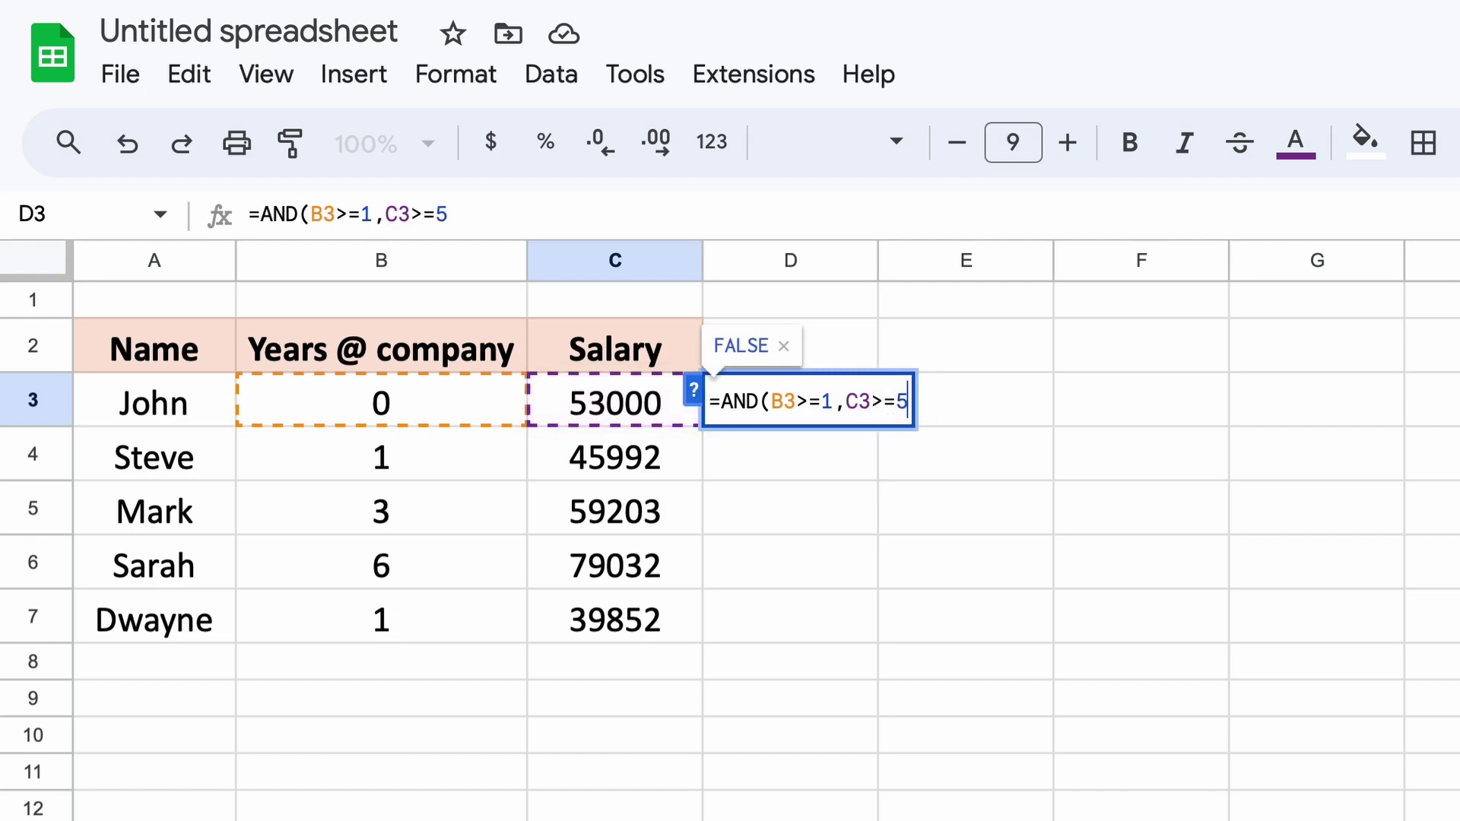
type("0000)")
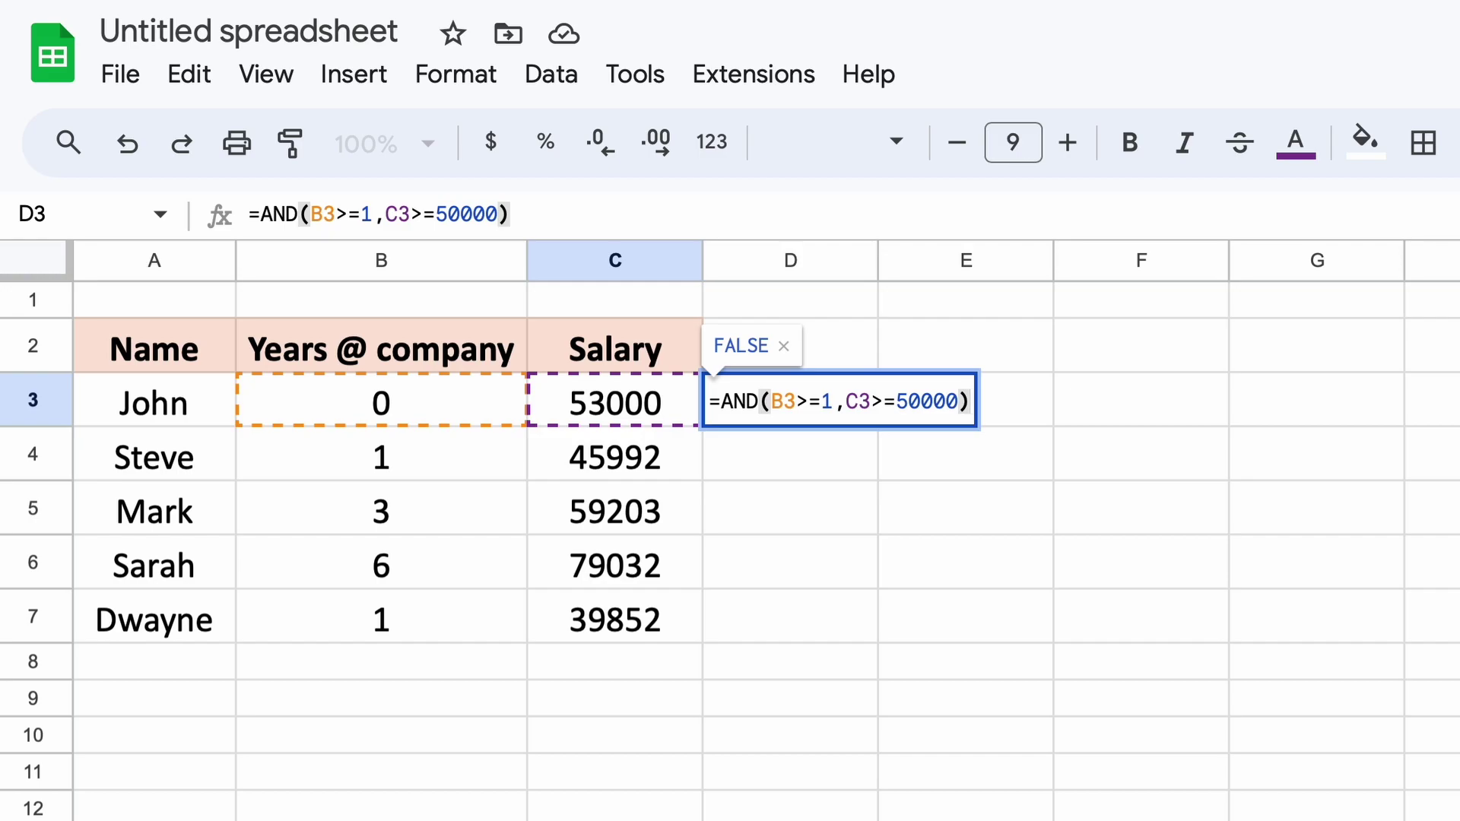
key("Return")
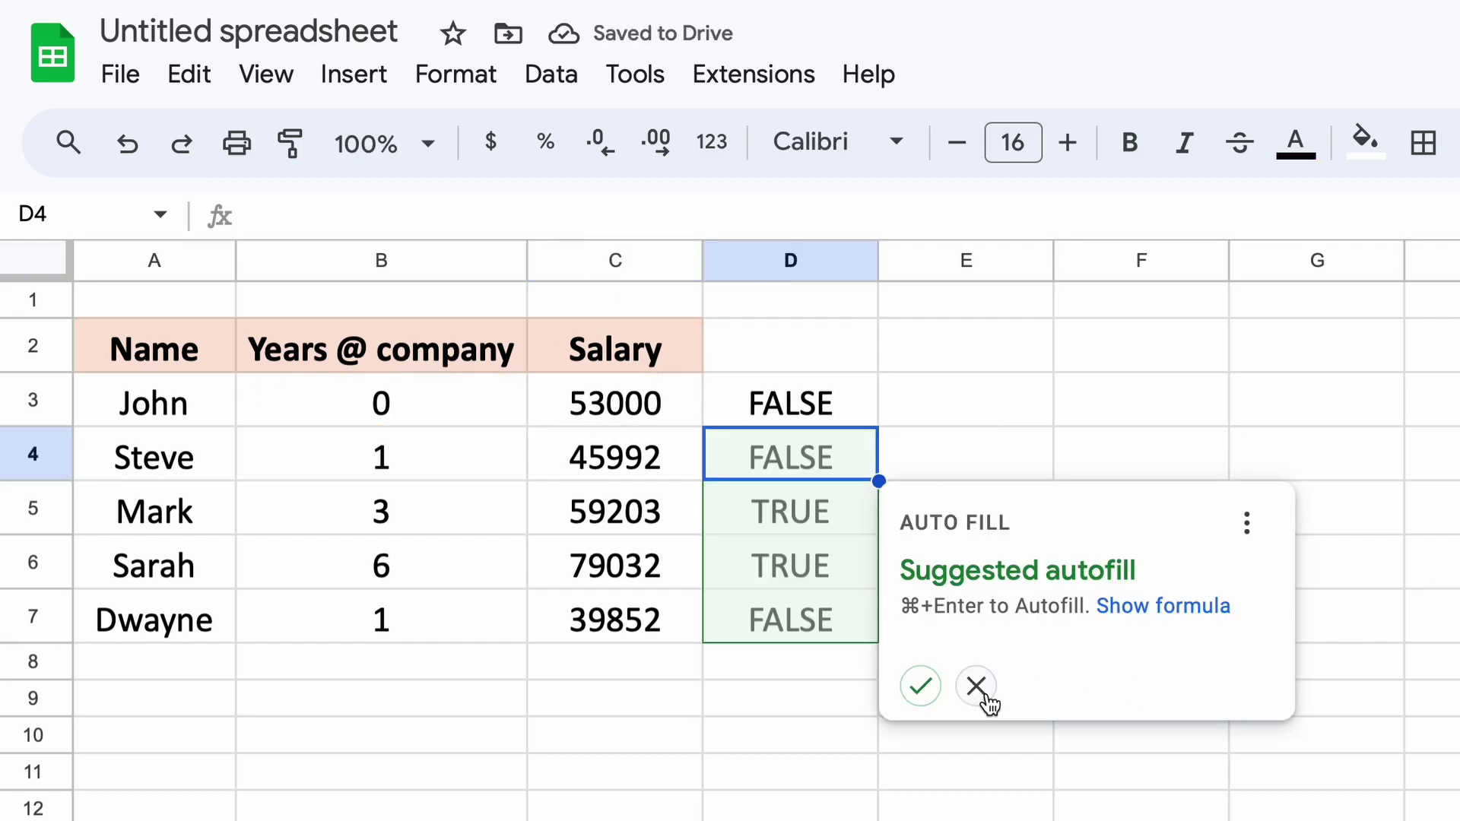
Decline the autofill suggestion and clear an accidental fill of D4:D7.
left_click(1011, 389)
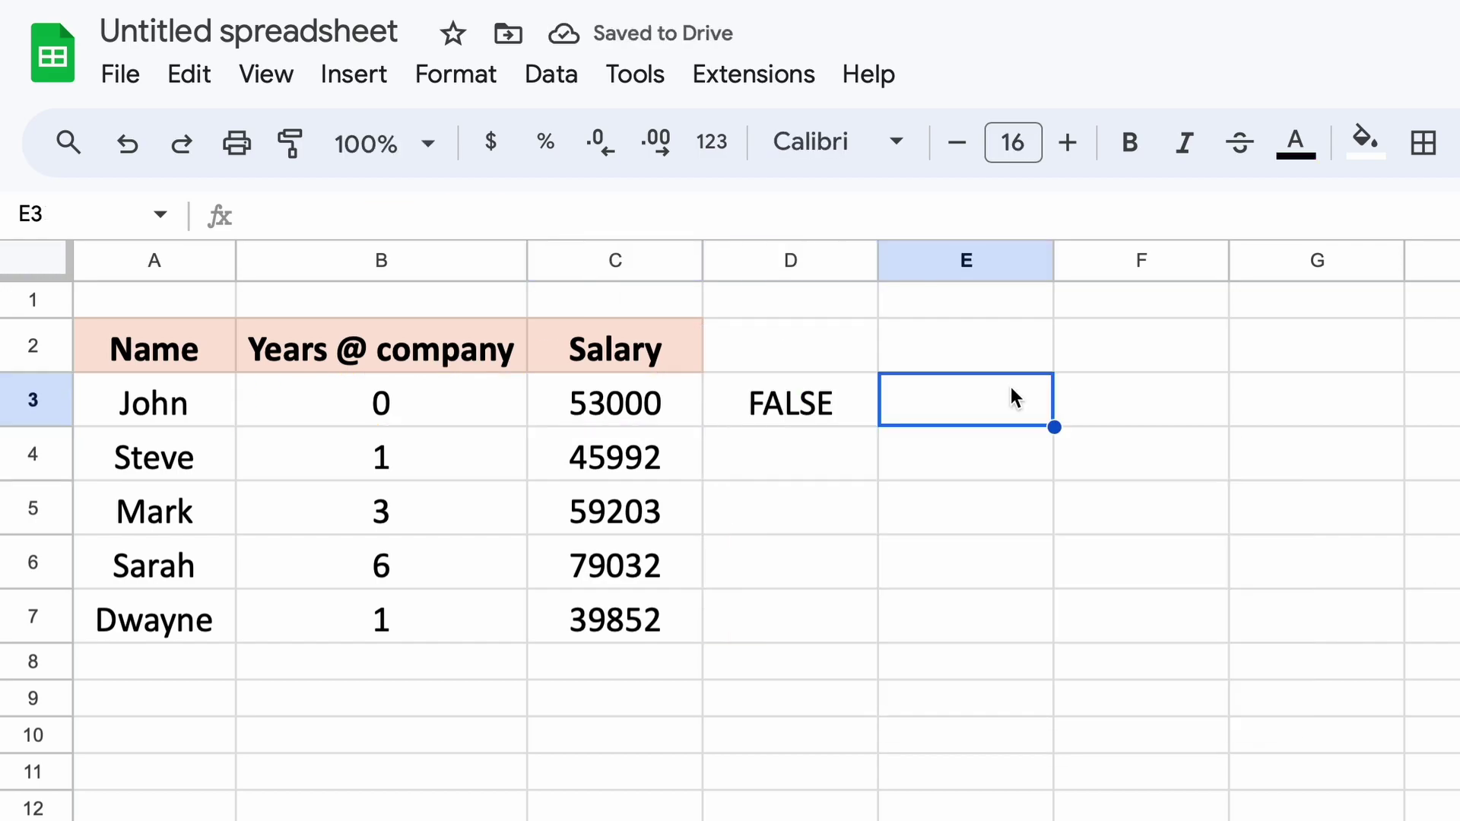
left_click(850, 403)
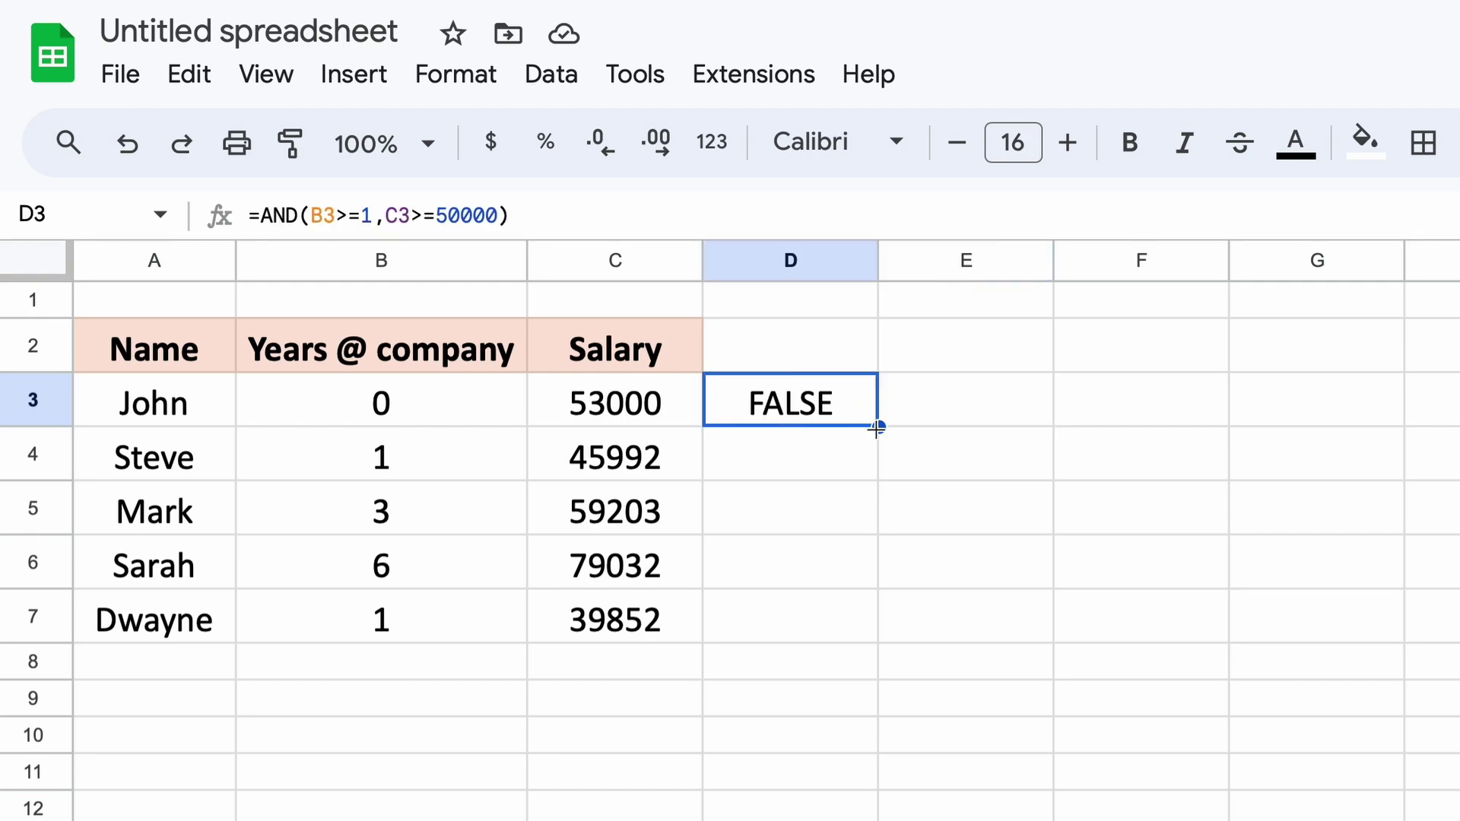
double_click(876, 428)
left_click_drag(864, 464, 854, 613)
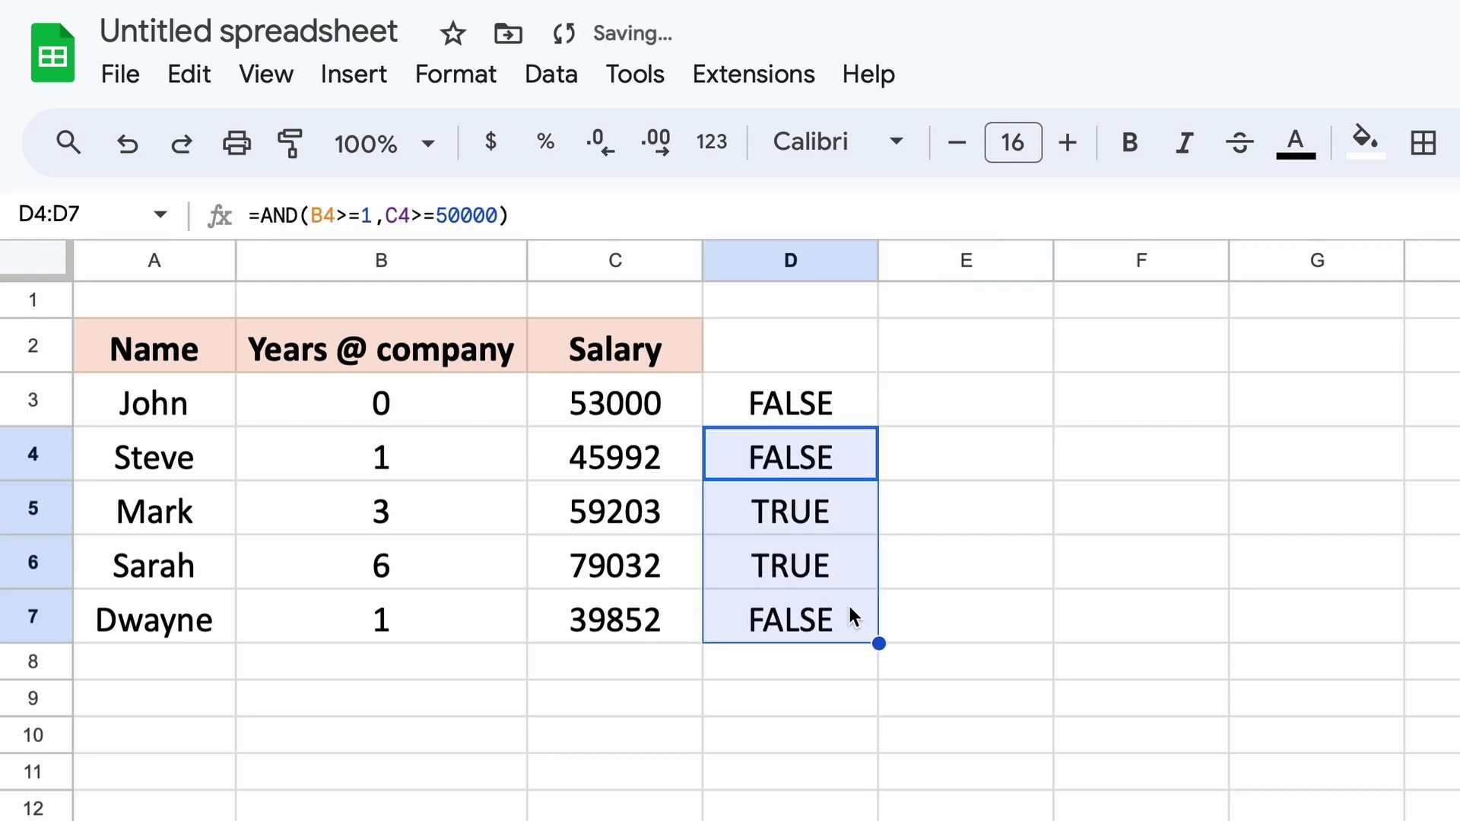
key("Delete")
Fill D3's AND formula down to D7 and check the results for Mark, Sarah and Dwayne.
left_click(835, 420)
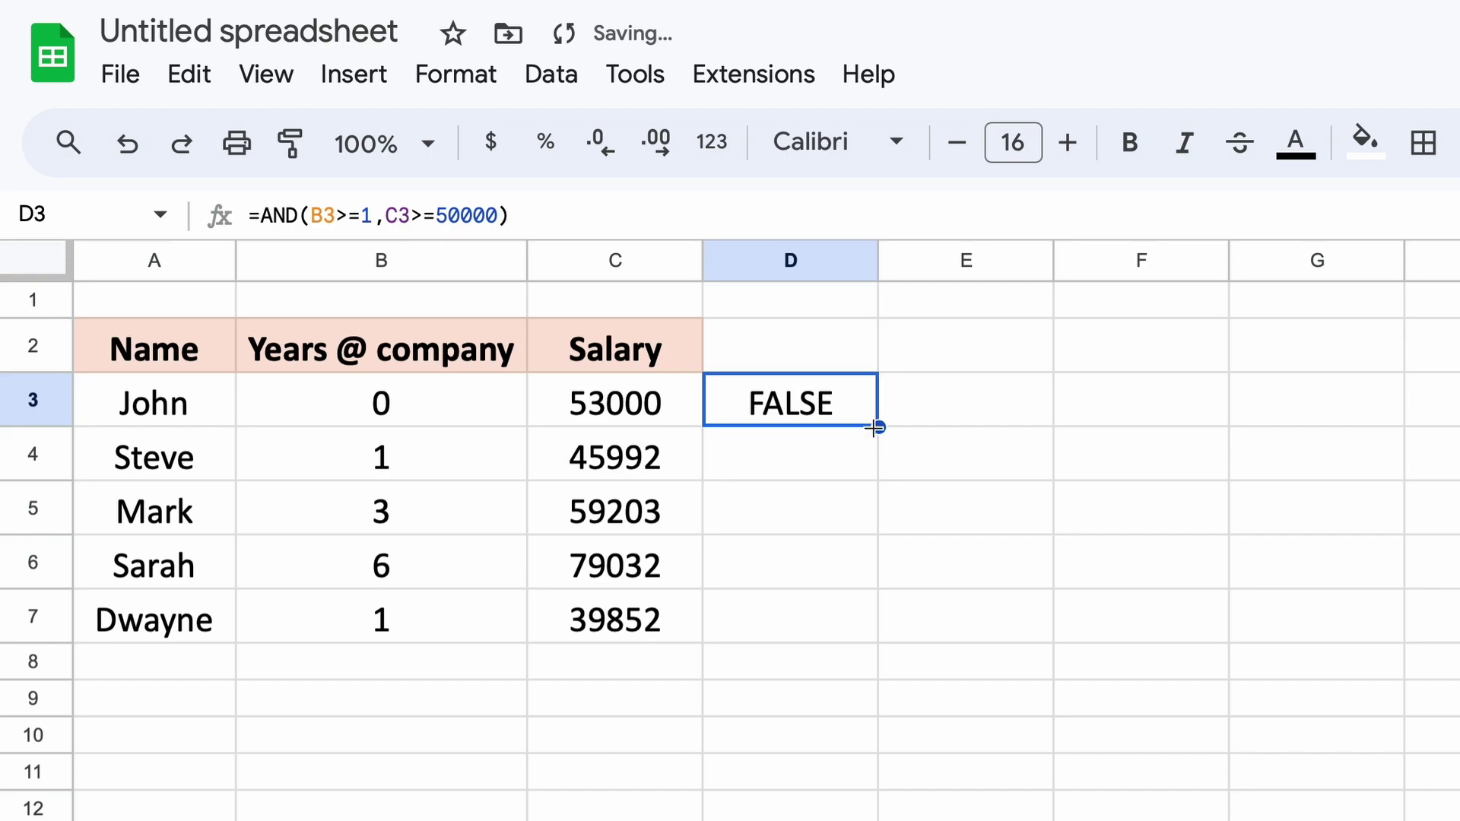
left_click_drag(879, 427, 857, 642)
left_click(948, 641)
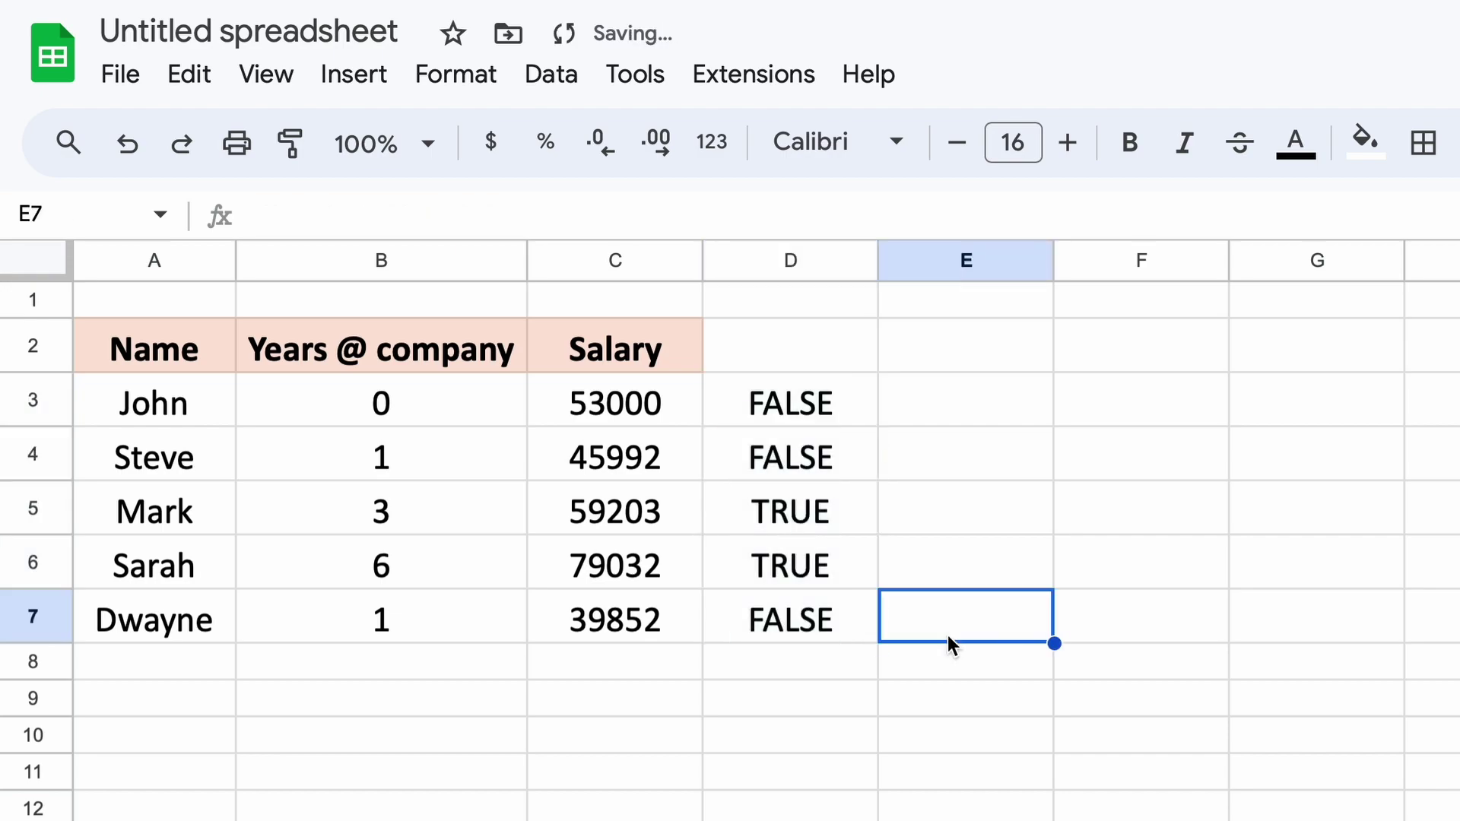
left_click(825, 513)
left_click(837, 616)
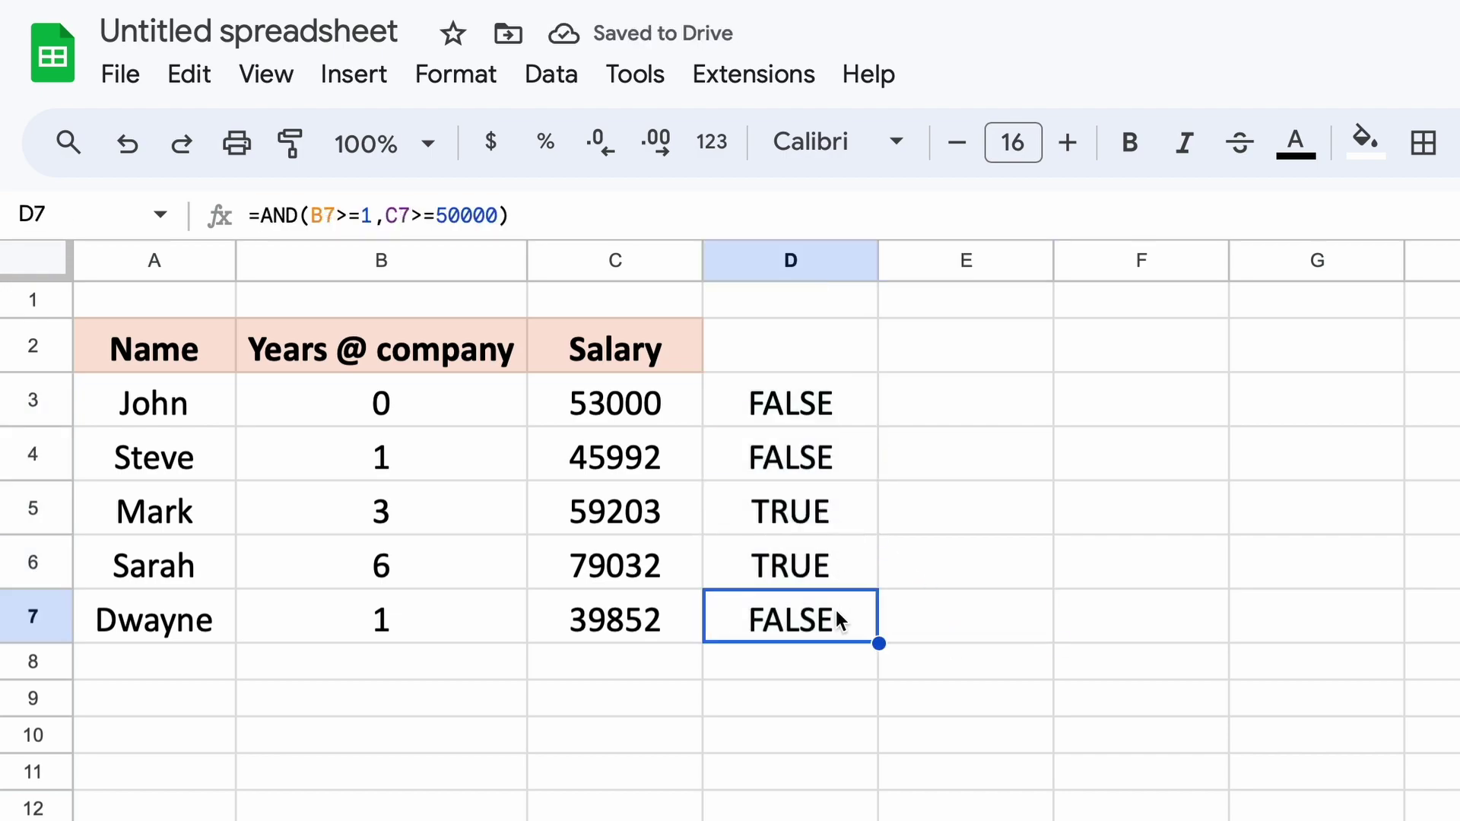
left_click(841, 563)
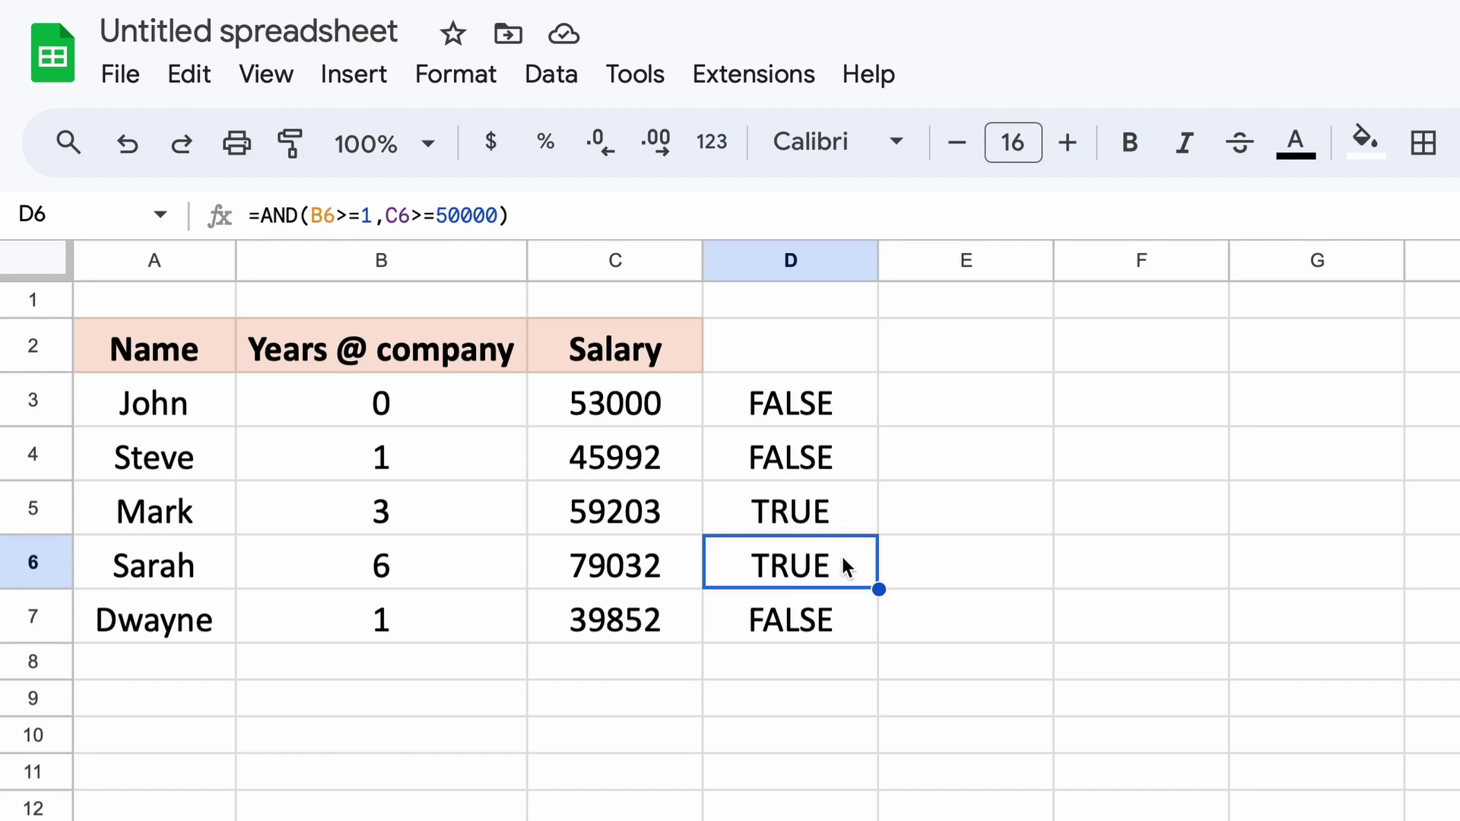
left_click(954, 412)
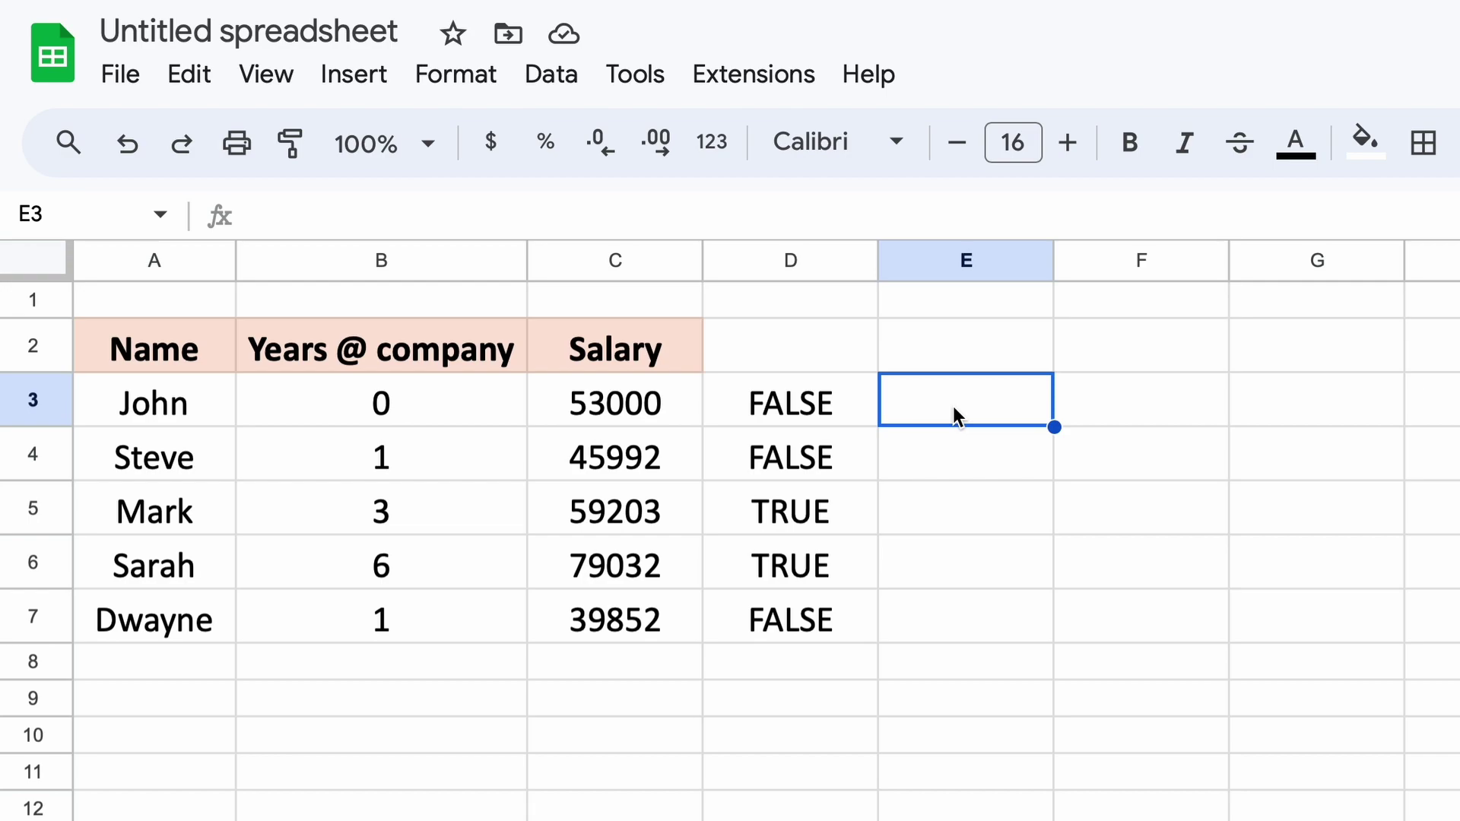
Begin =IF(AND( in E3, viewing the IF function help along the way.
type("=")
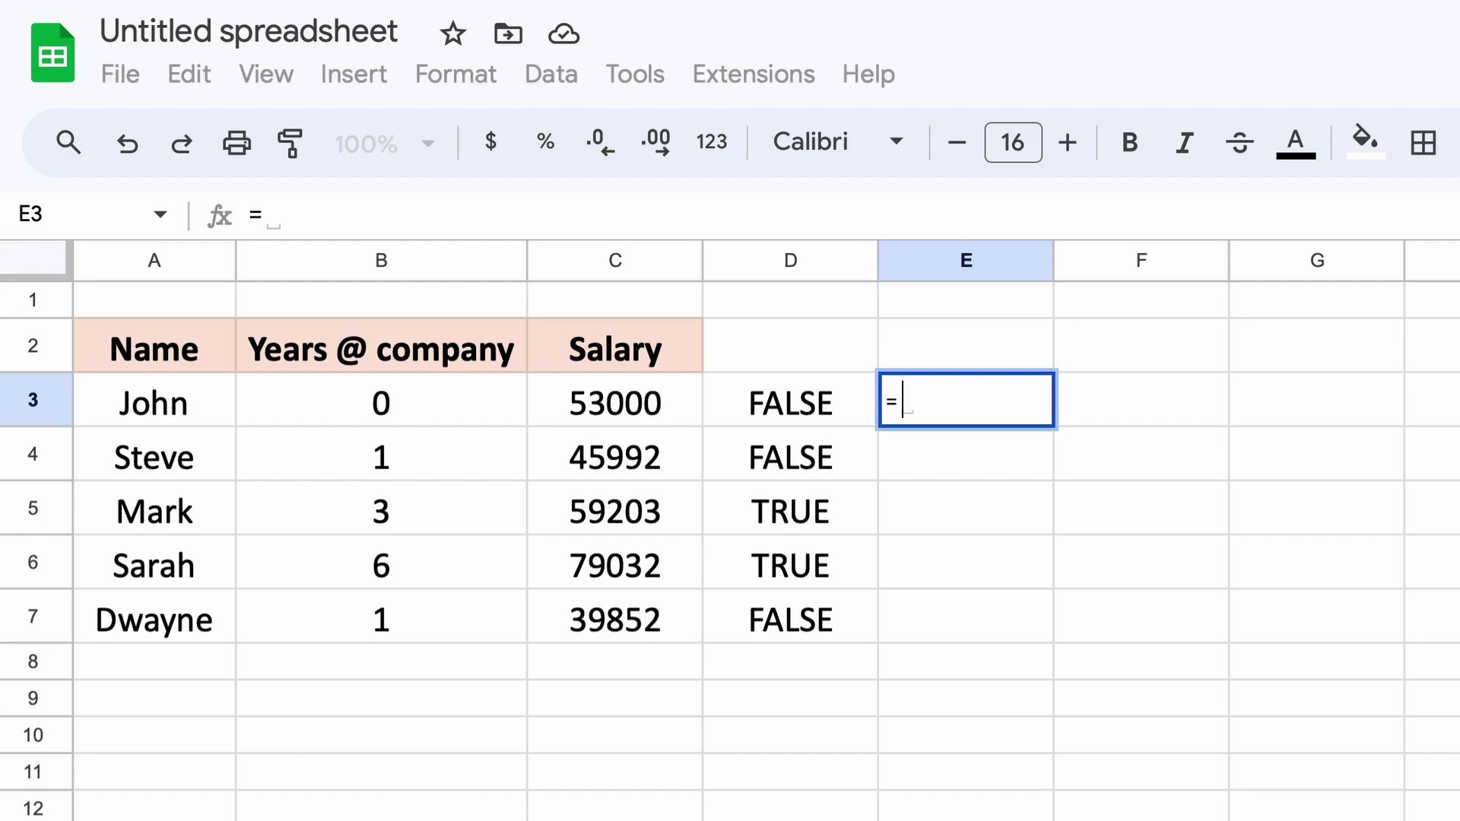
type("IF(")
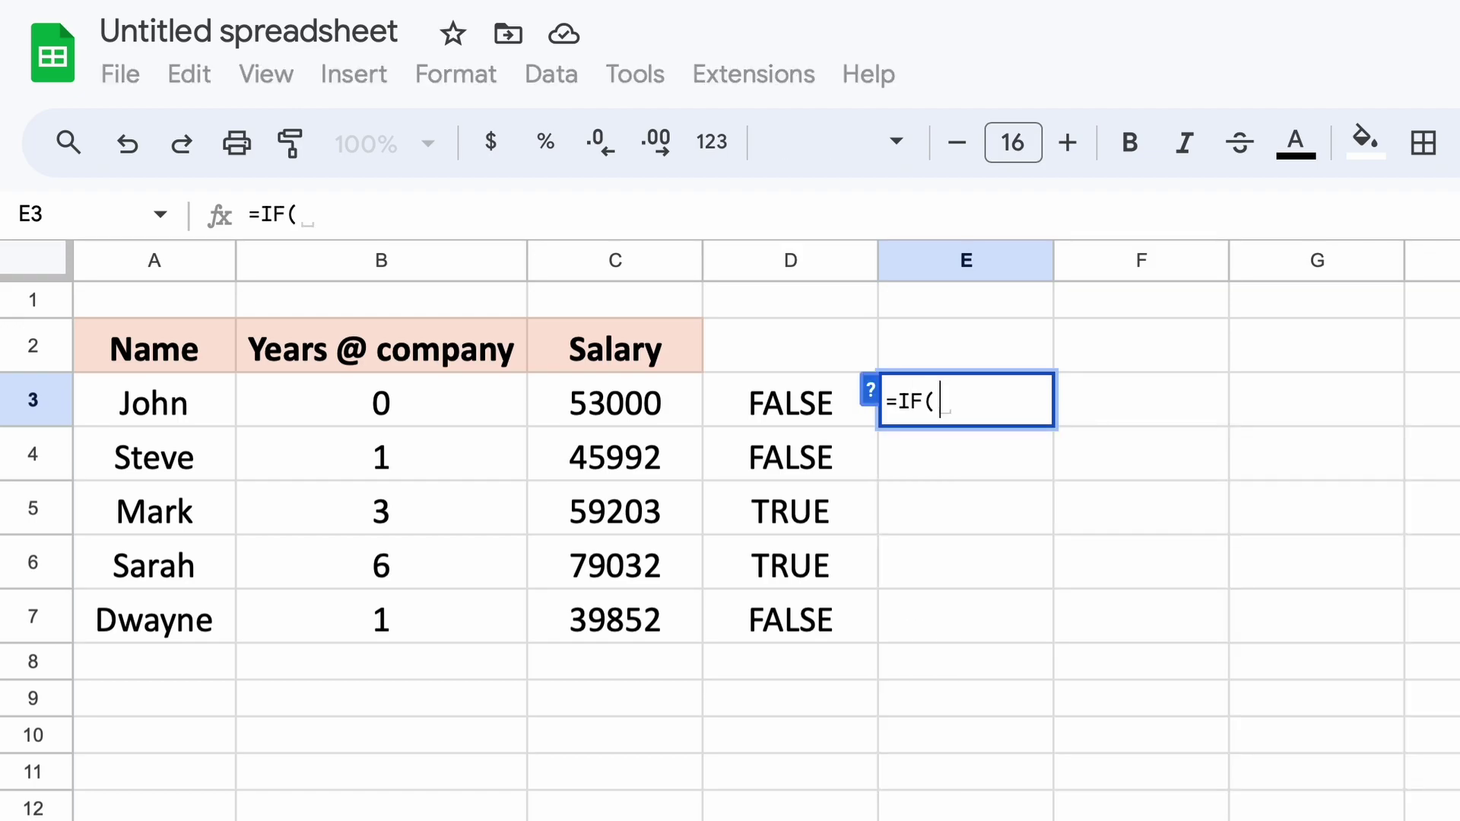
left_click(872, 391)
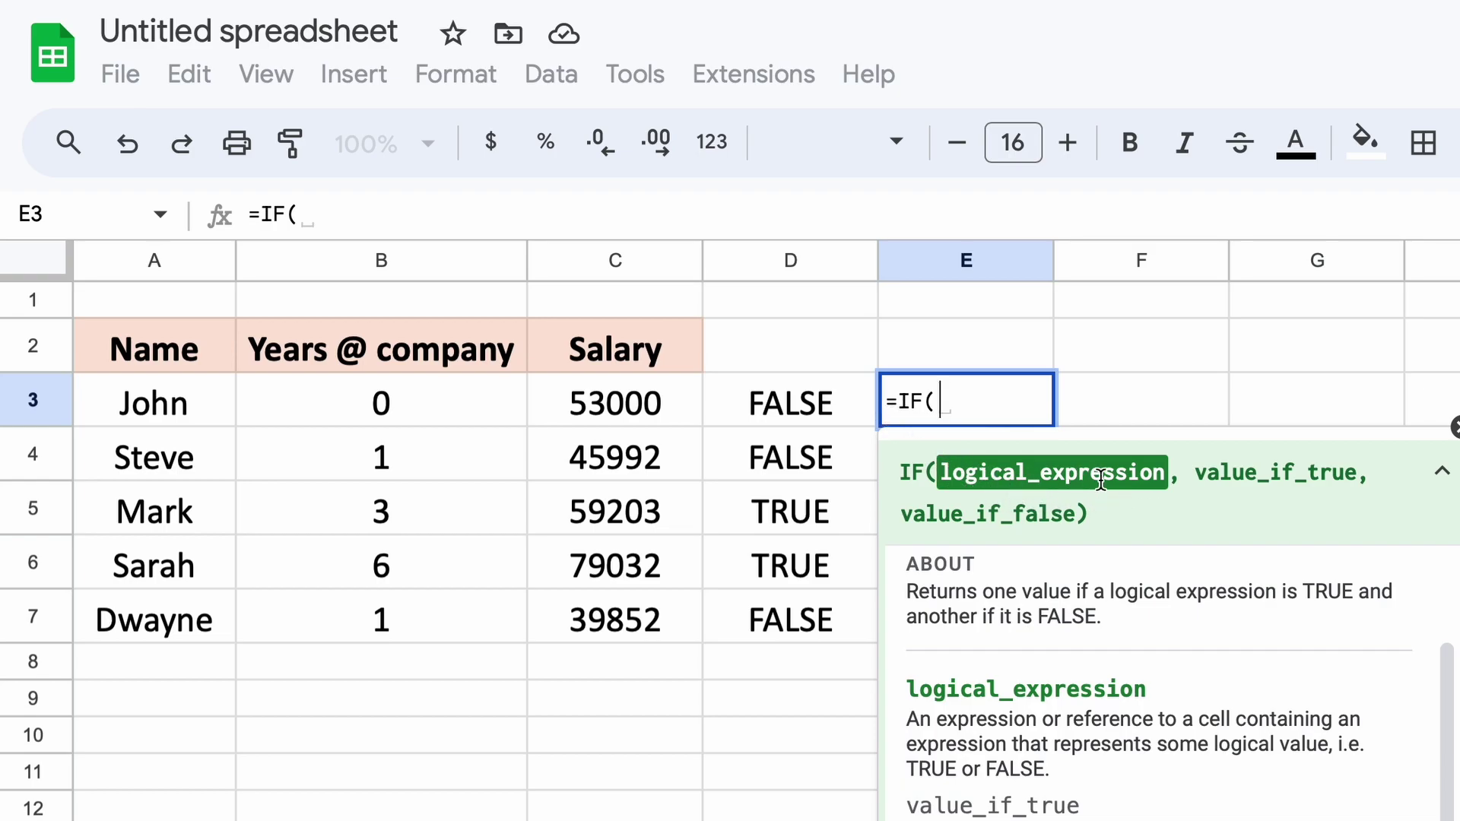
type("AN")
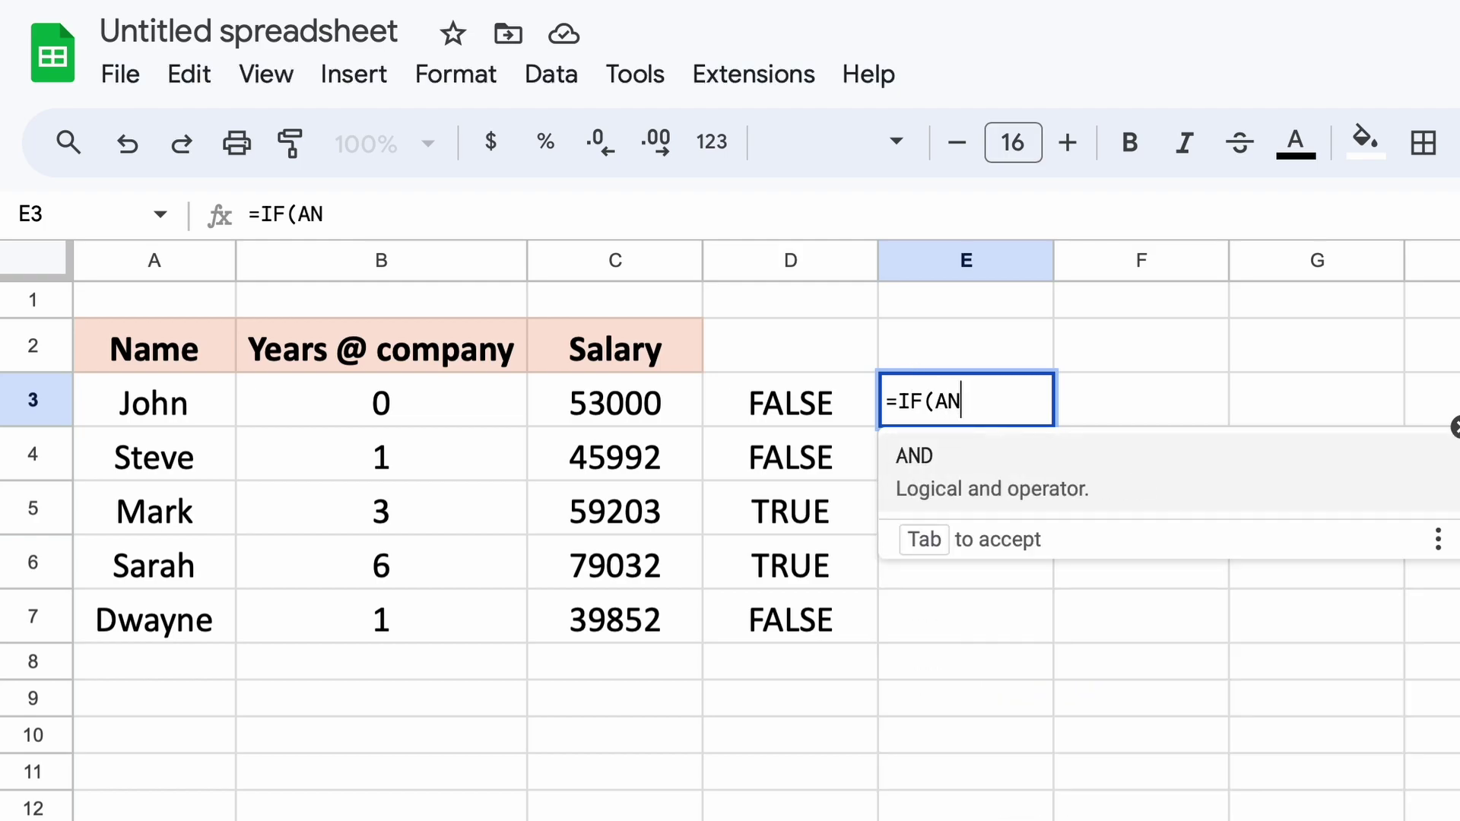
type("D(")
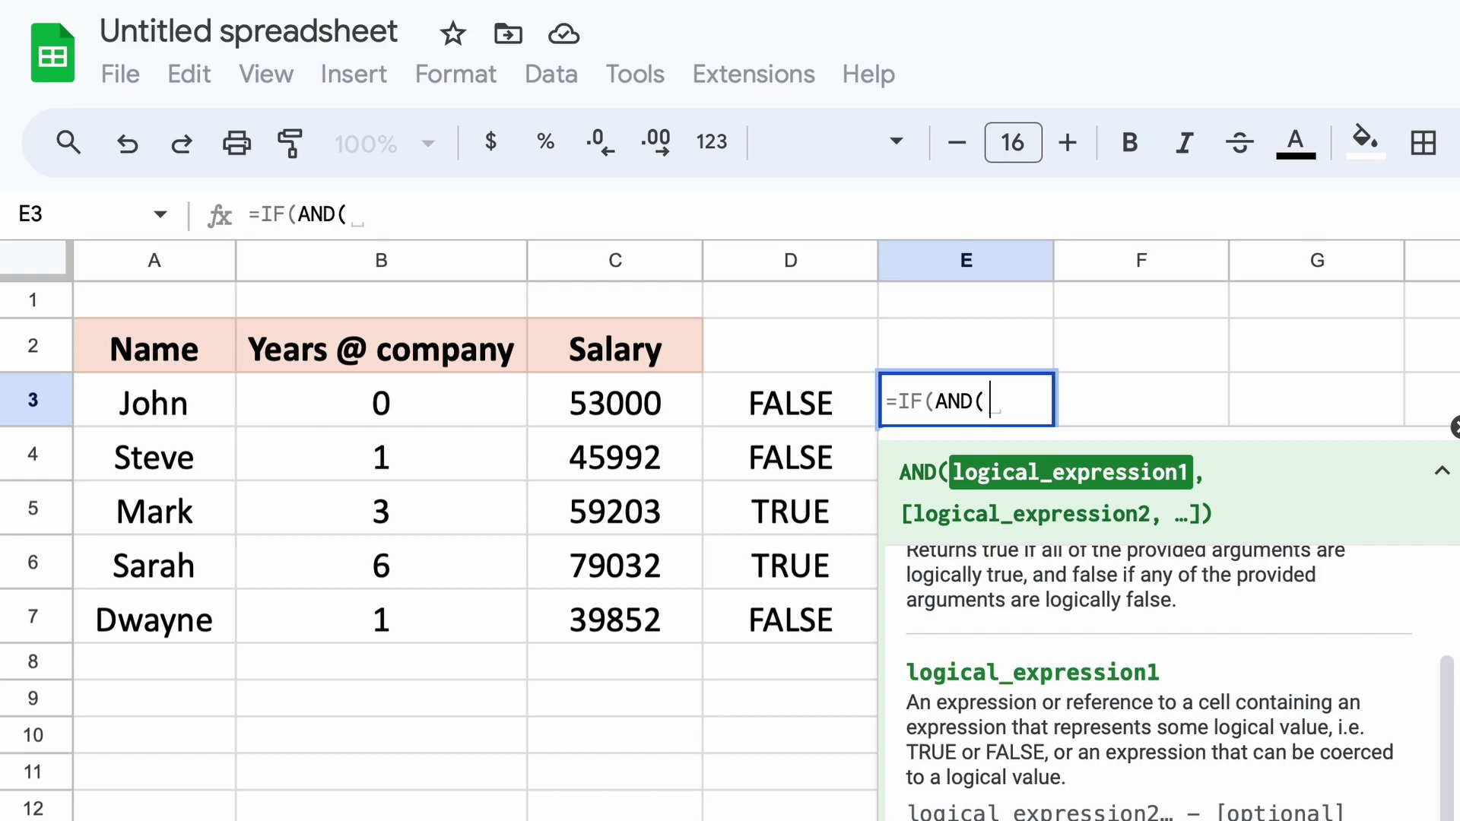
Complete E3 as =IF(AND(B3>=1,C3<=50000),"Raise","No Raise"), showing No Raise for John.
left_click(495, 405)
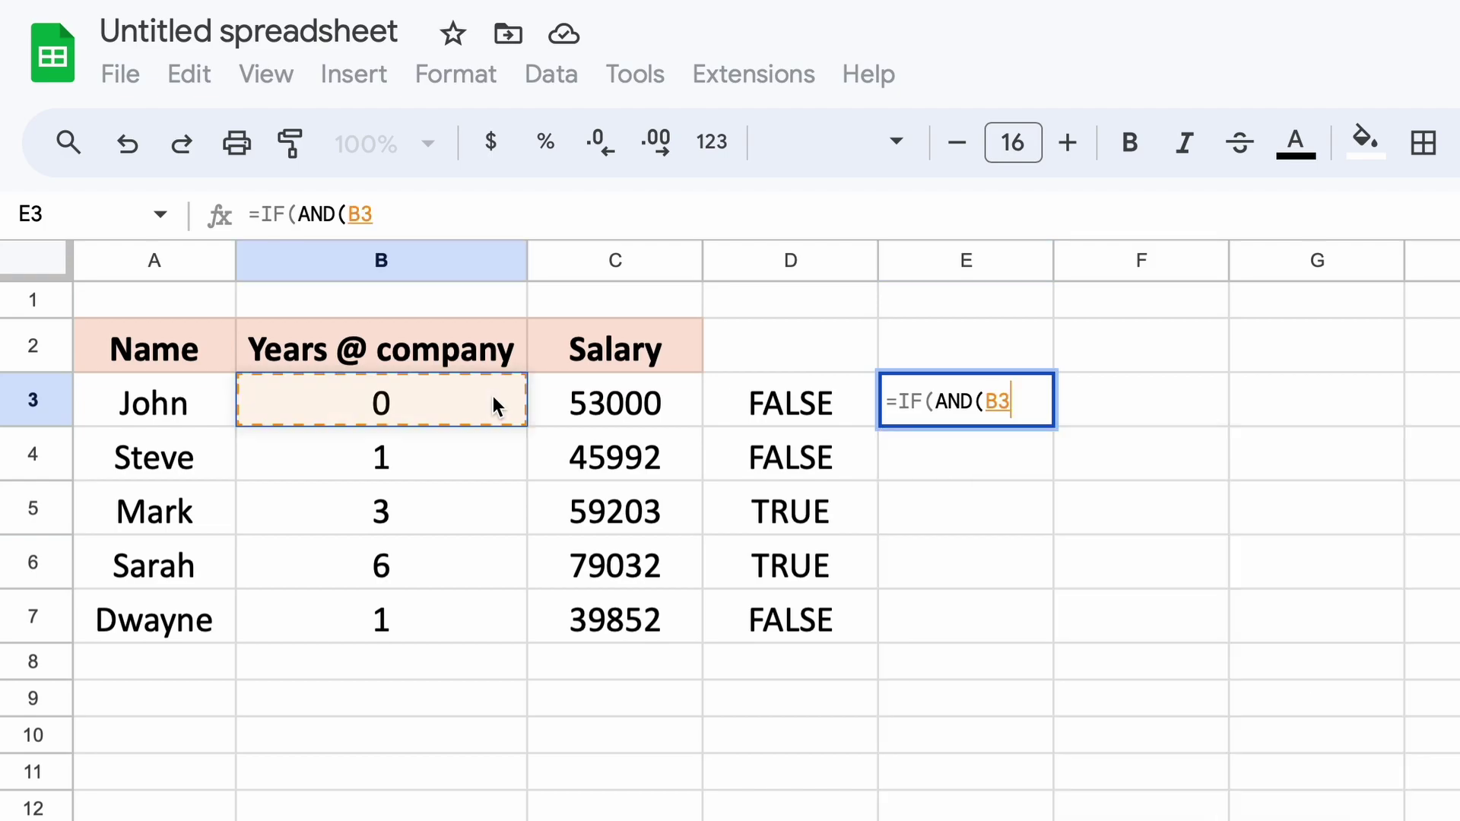
type(">")
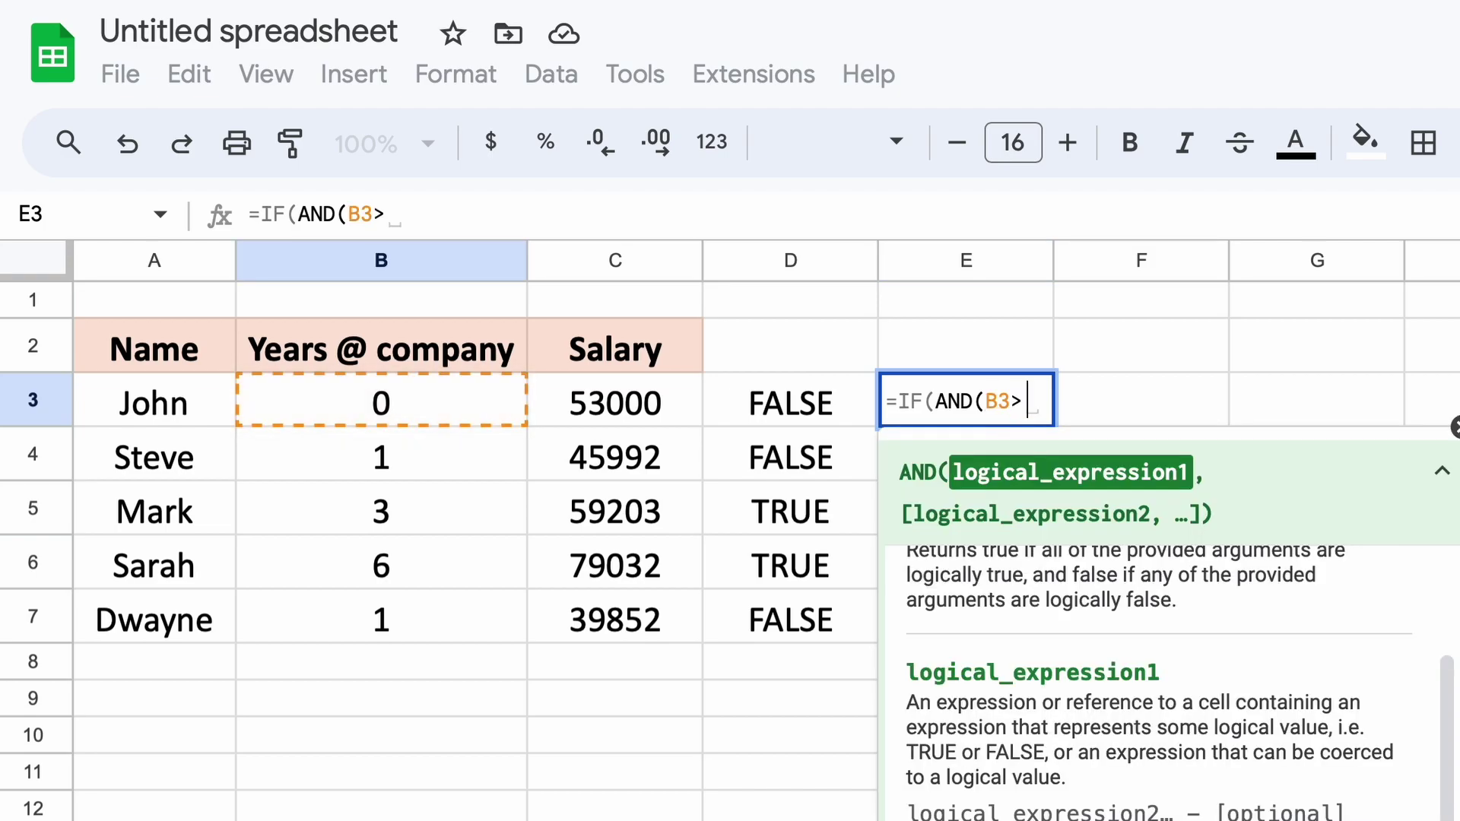
type("=1,")
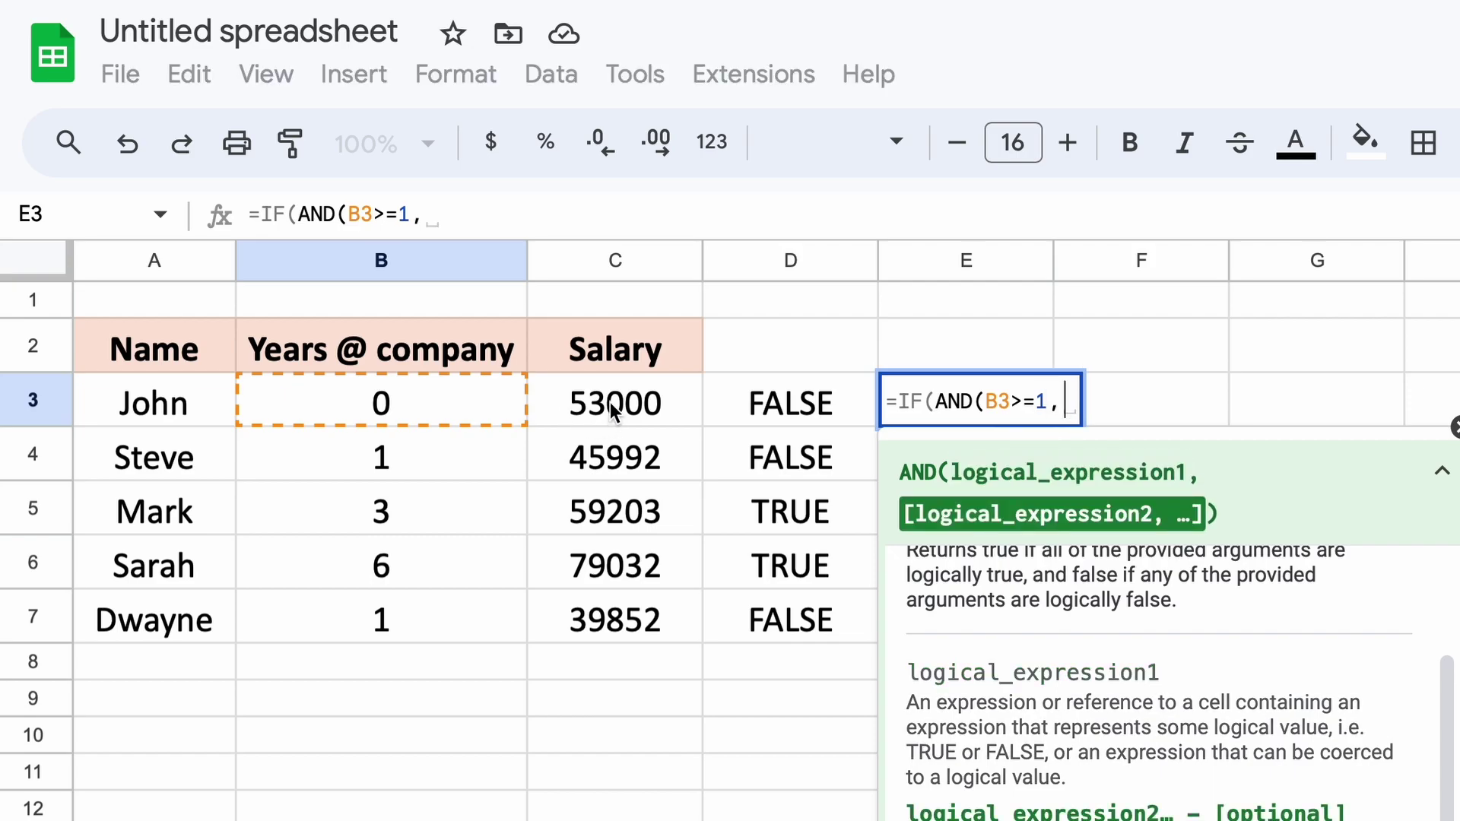
left_click(616, 413)
type("<=500")
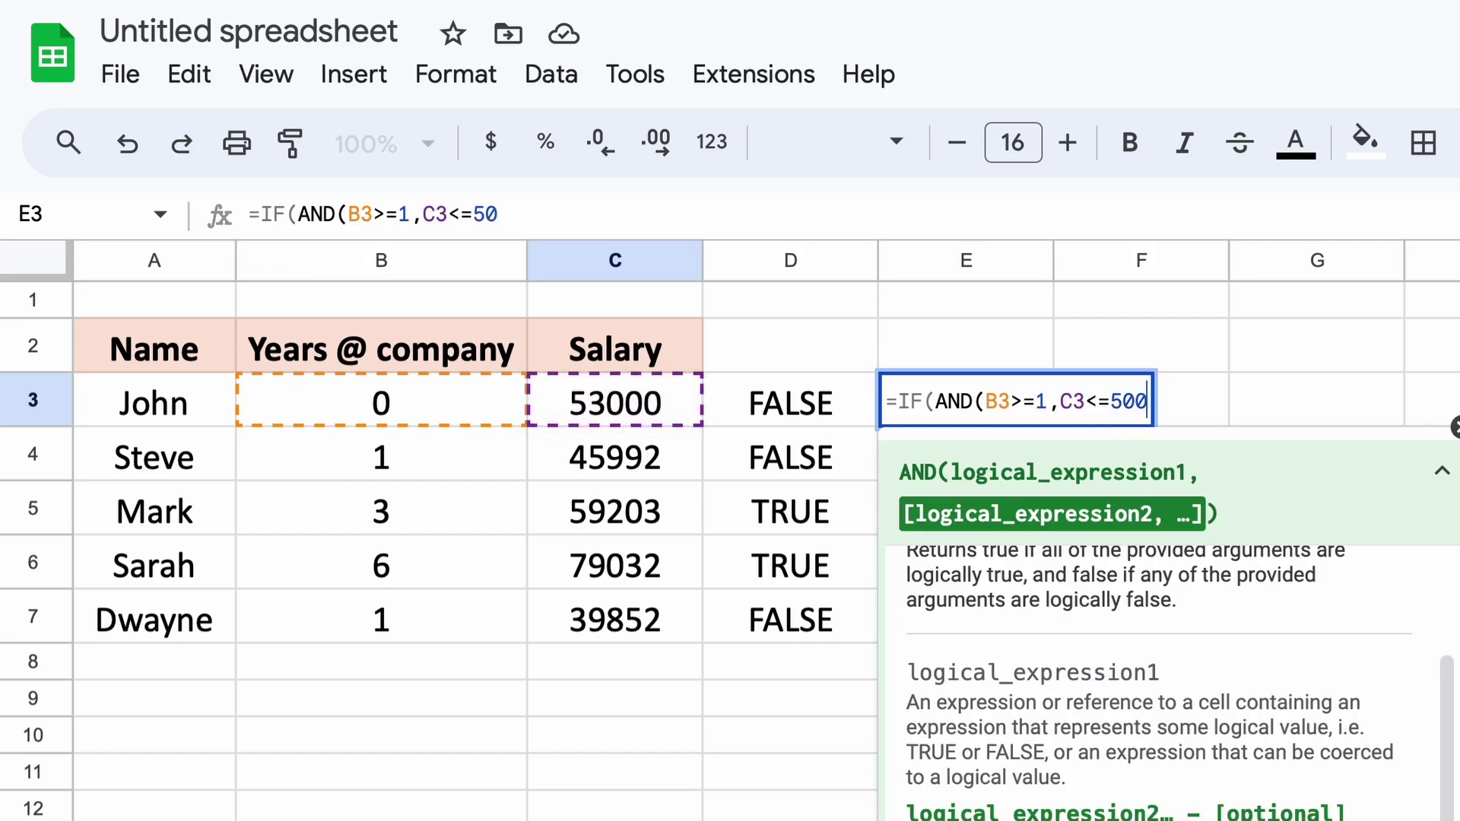
type("00), ")
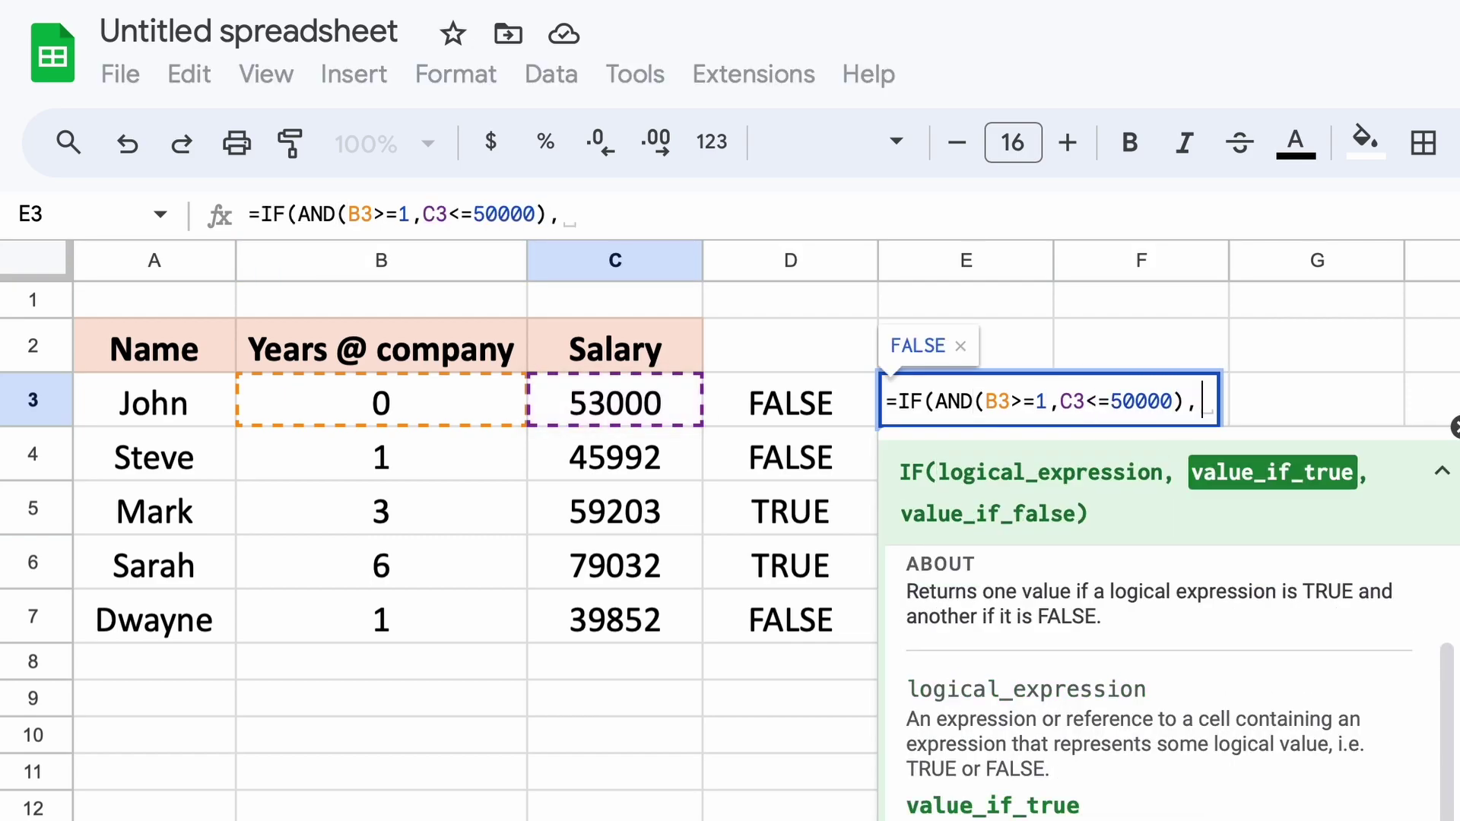
type("\"Rais")
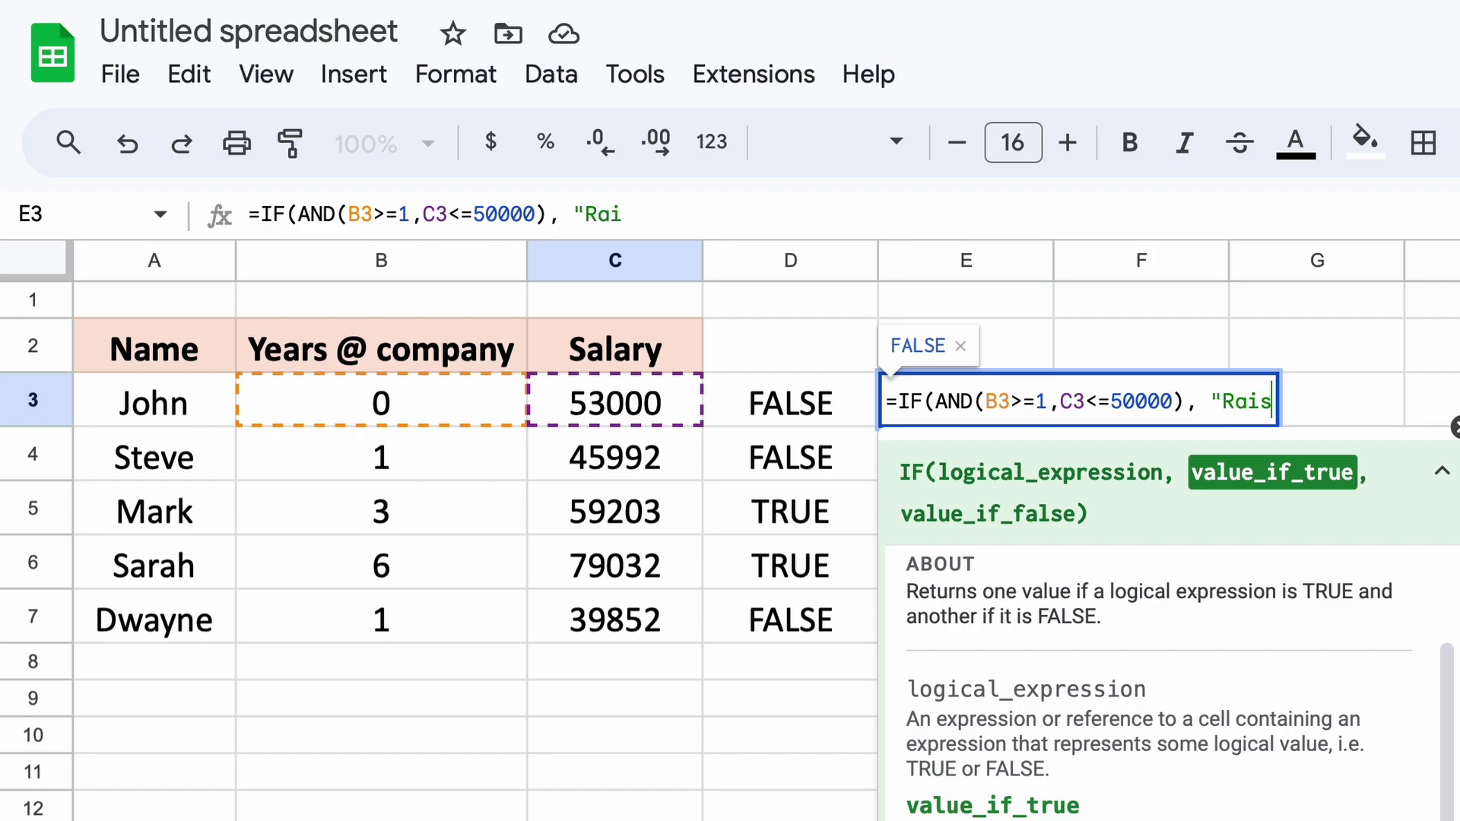
type("e\", ")
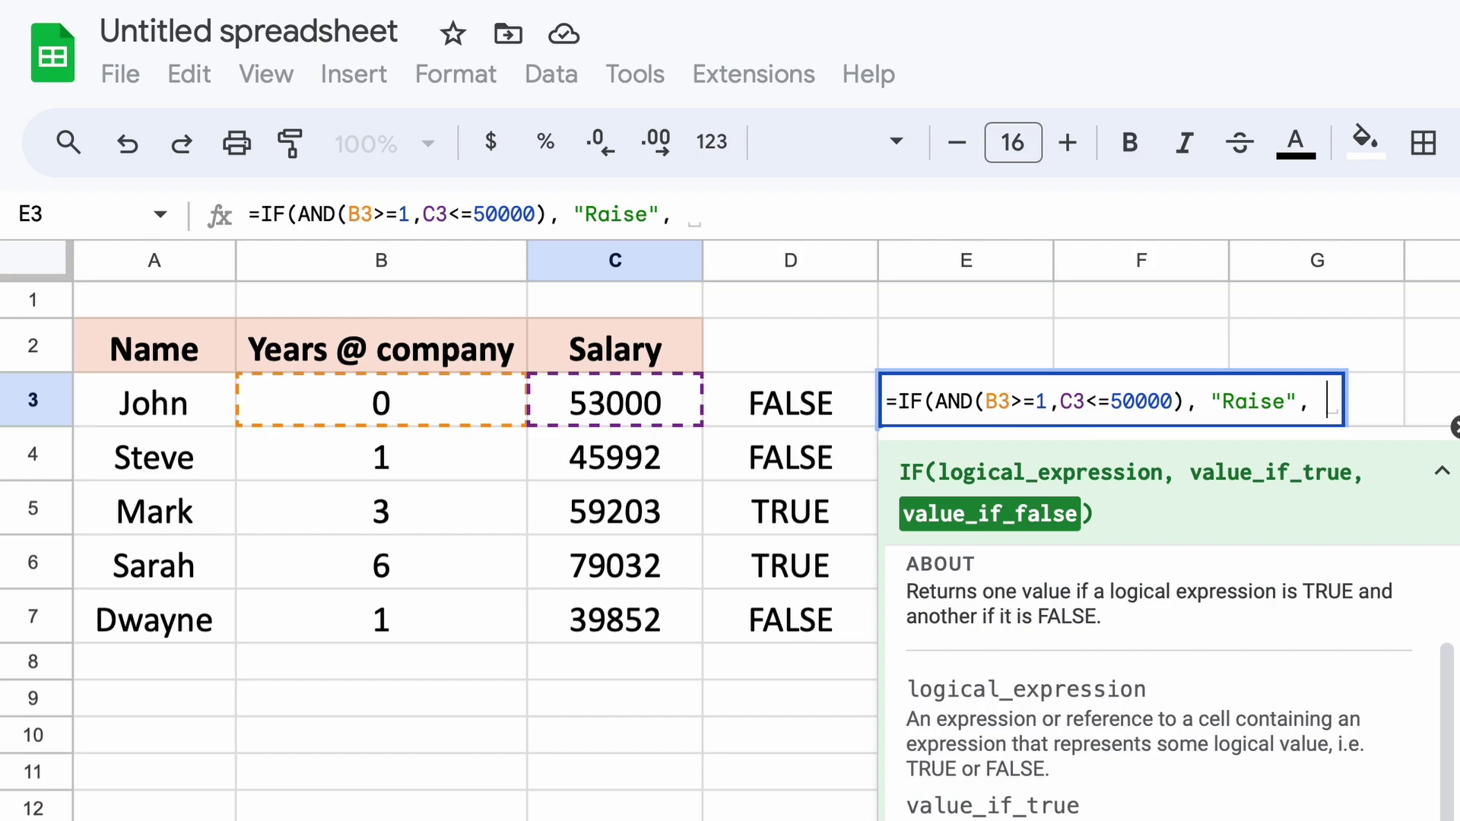
type("\"No Raise\")")
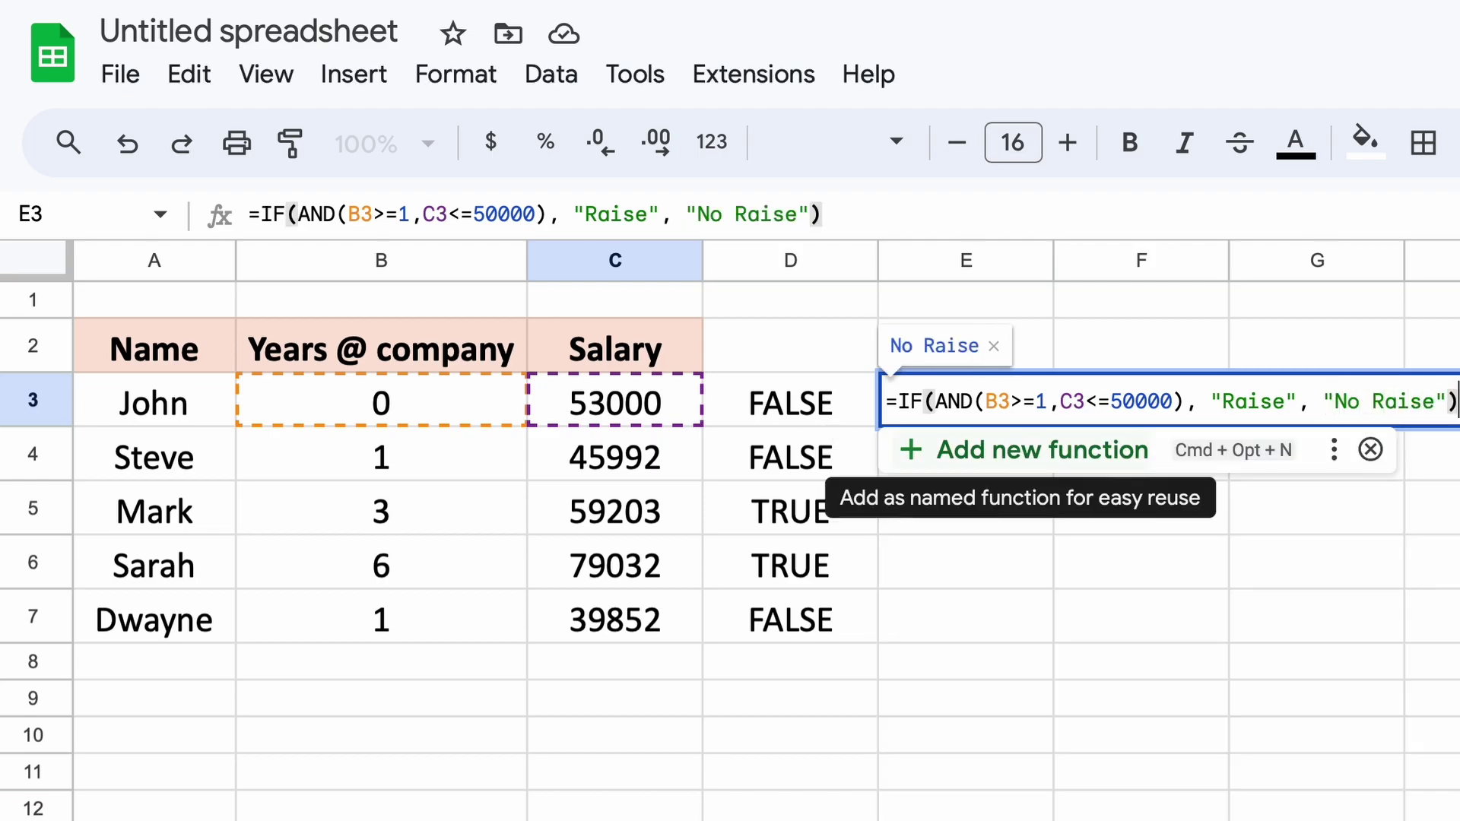
key("Return")
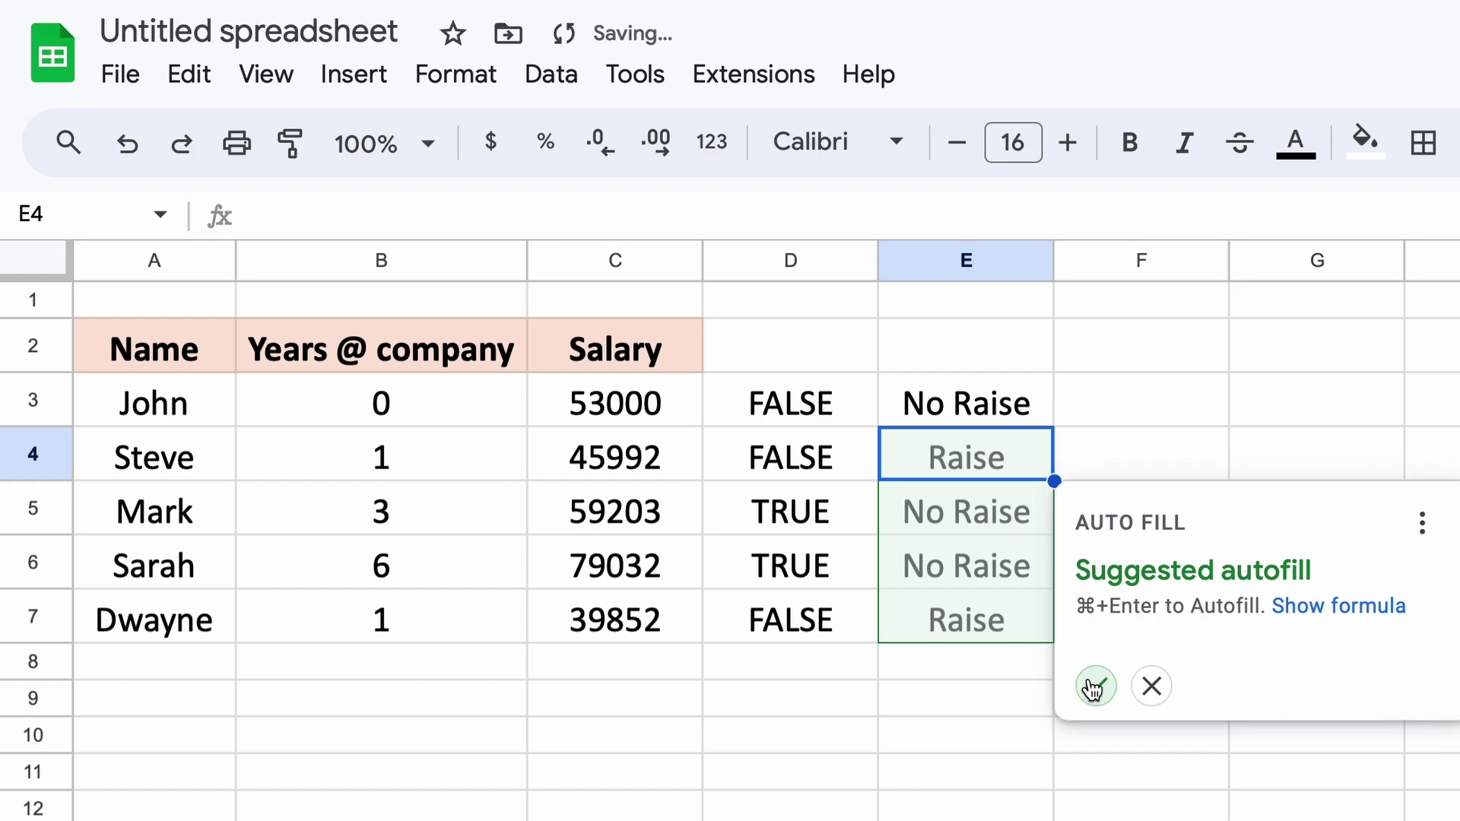
Accept the suggested autofill to copy the IF formula into E4:E7.
left_click(1097, 687)
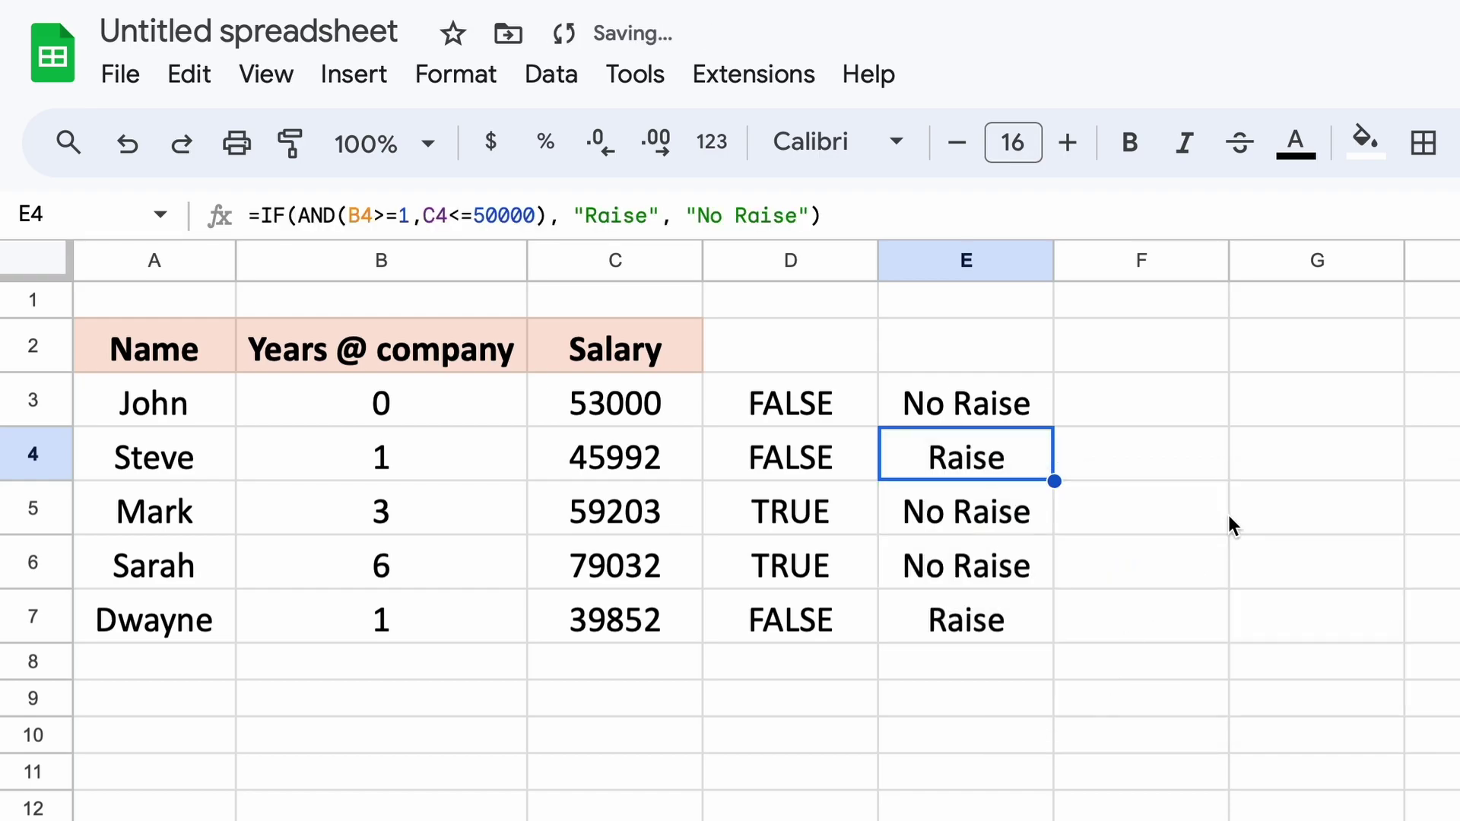